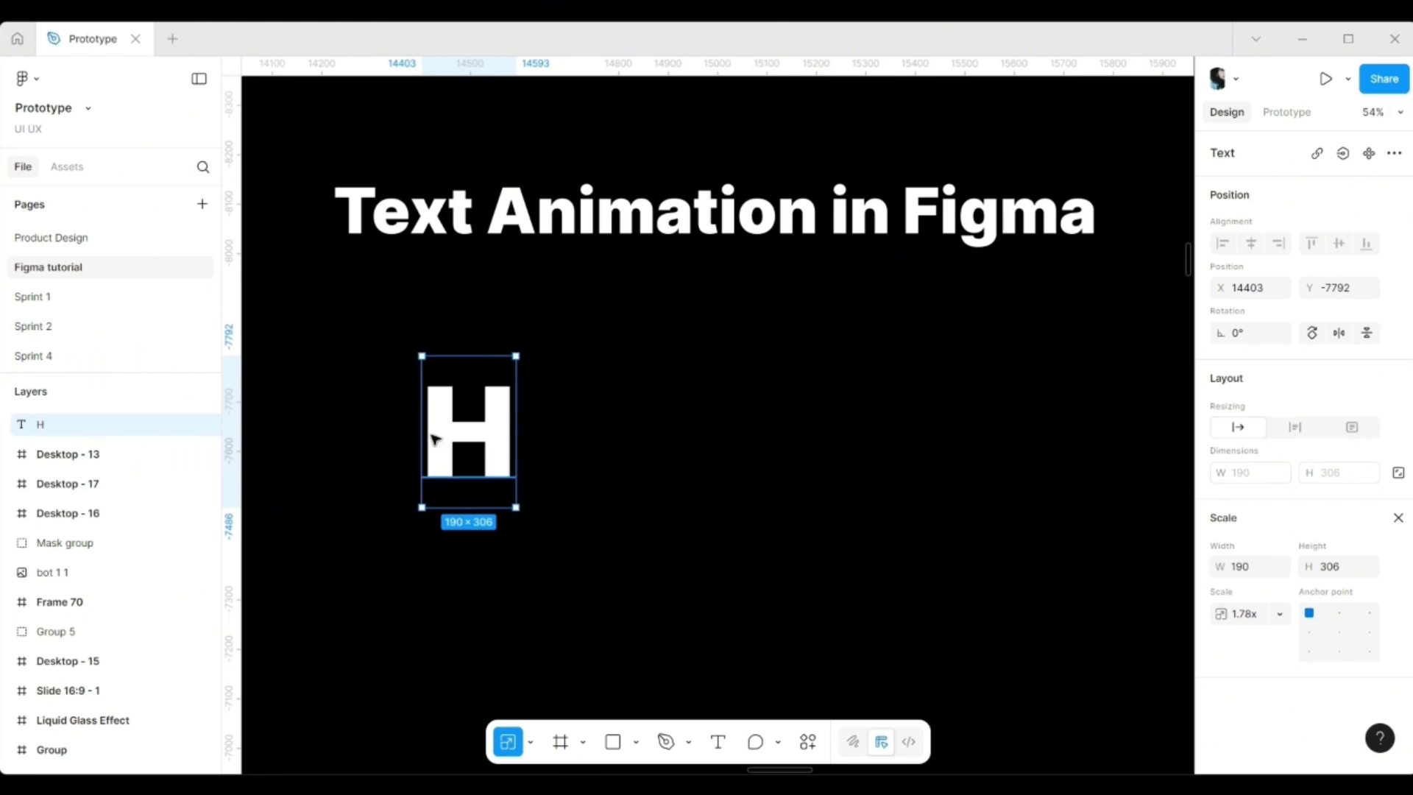
Step: Turn the letter H into a framed component with a second variant
{"action": "right_click", "coordinate": [436, 439]}
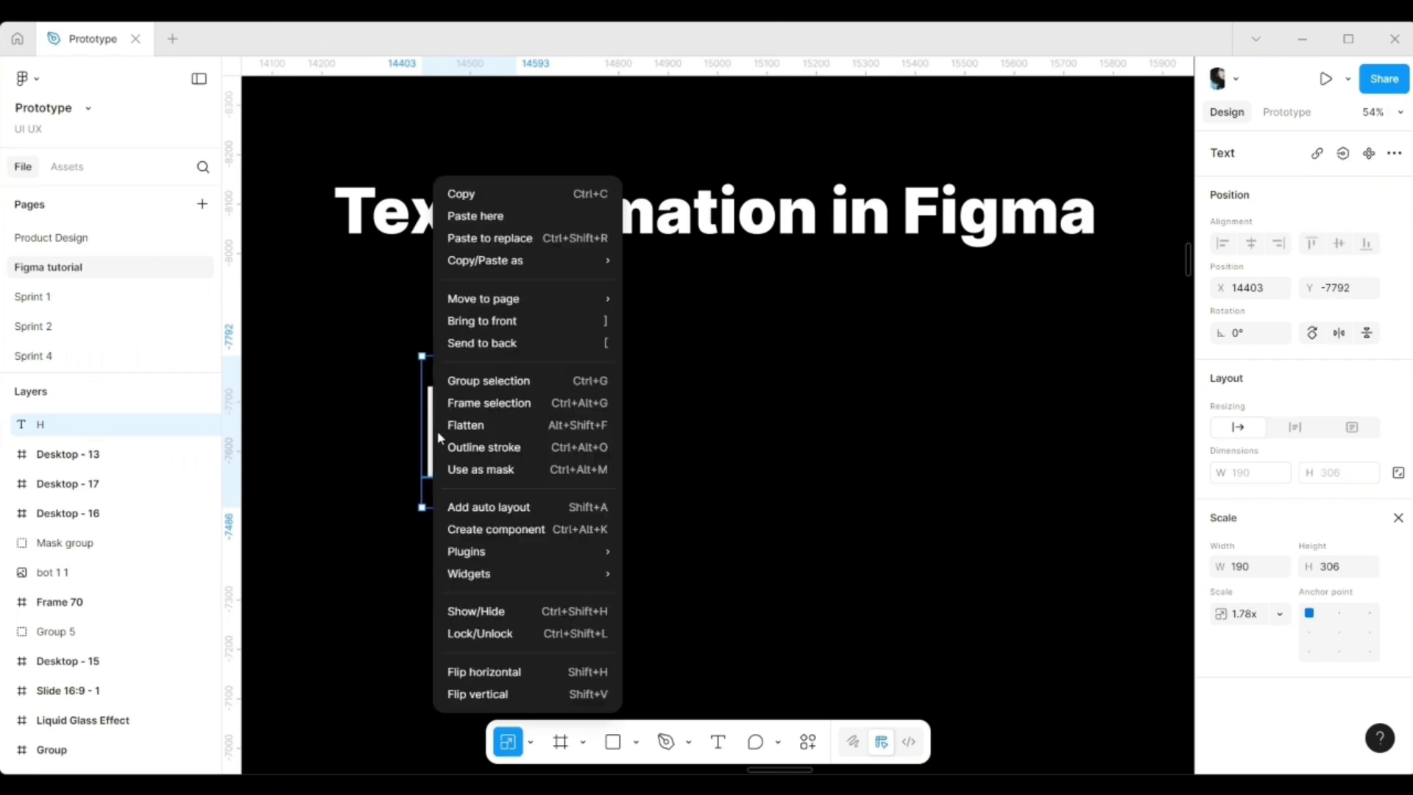
{"action": "left_click", "coordinate": [507, 405]}
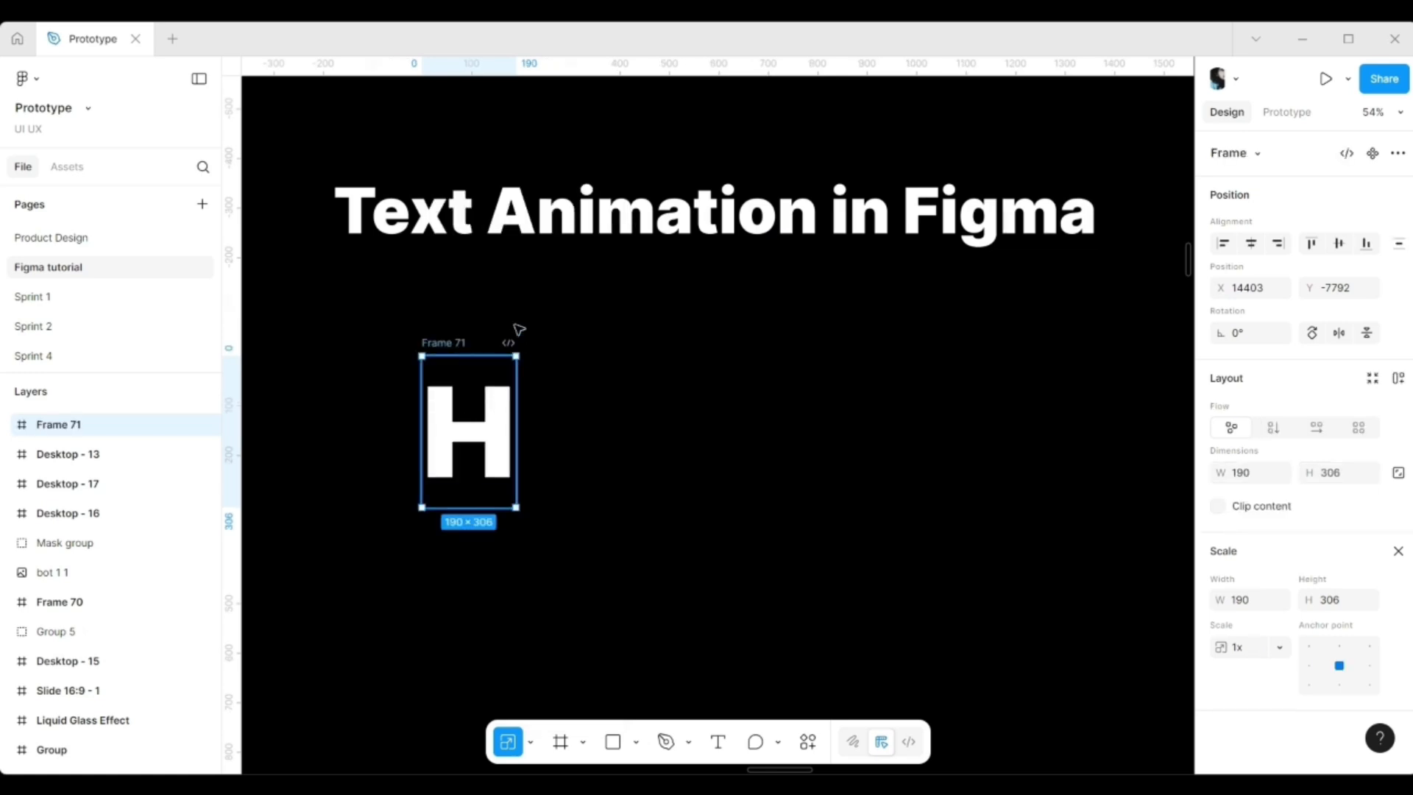
{"action": "left_click", "coordinate": [1372, 153]}
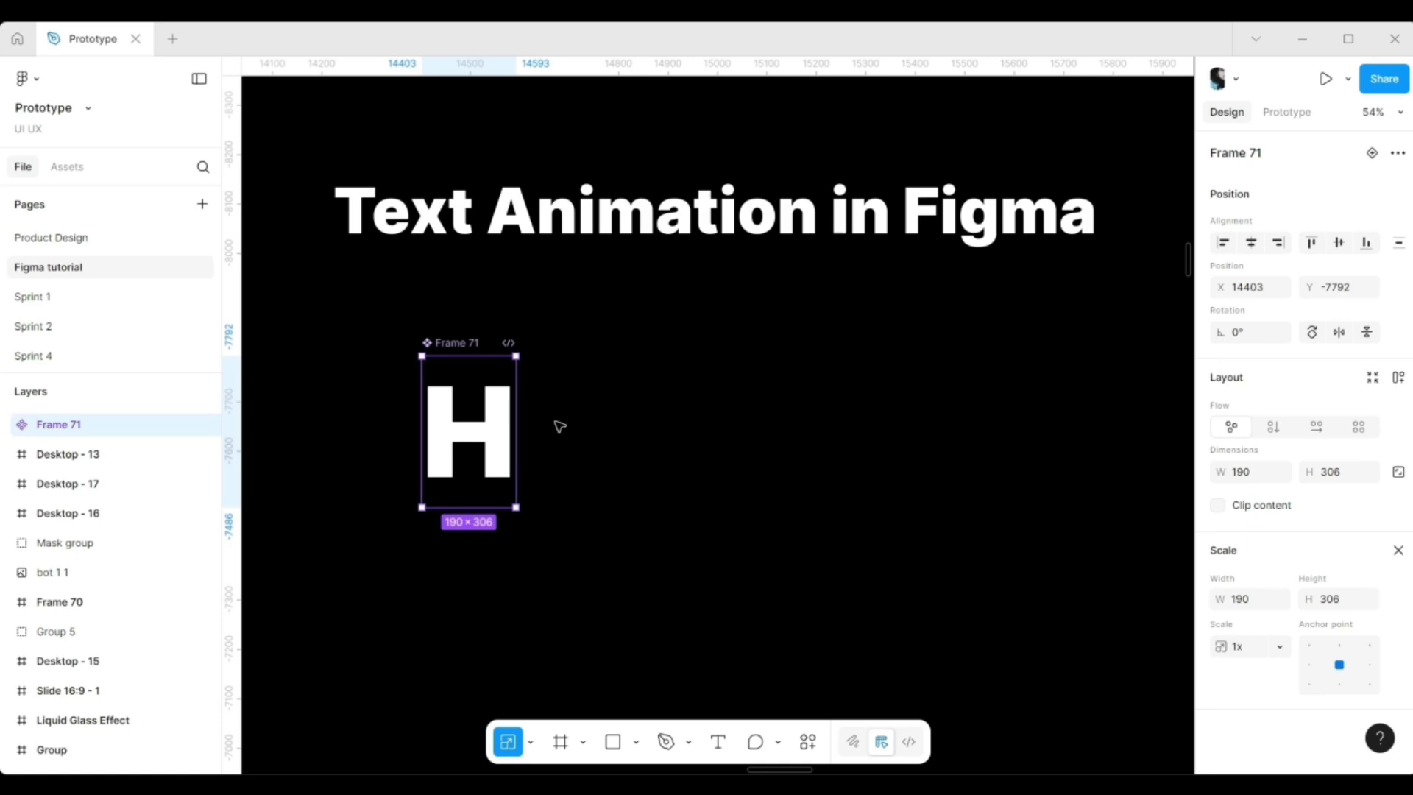
{"action": "left_click", "coordinate": [1397, 155]}
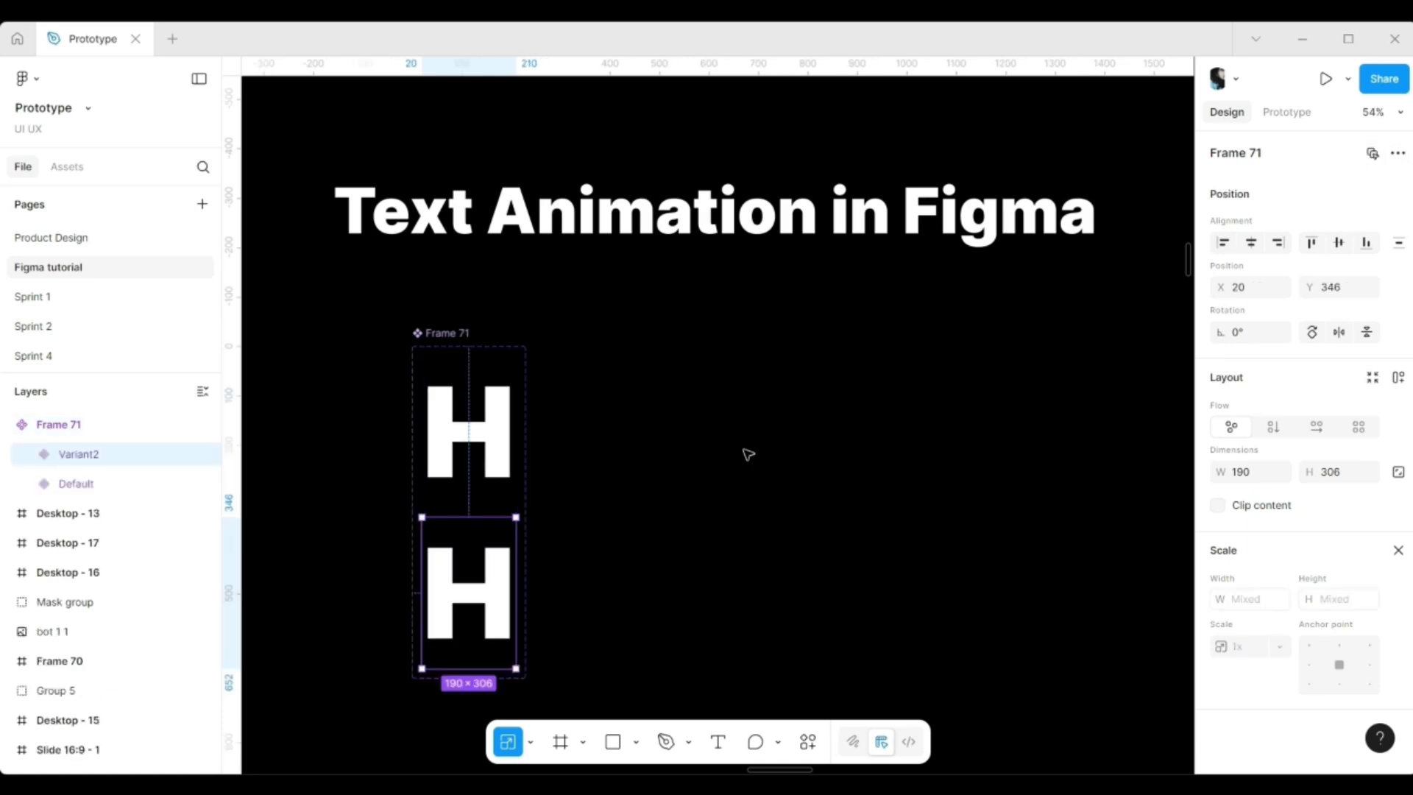
Step: Move the letter H inside the second variant straight up to Y -110
{"action": "left_click", "coordinate": [500, 459]}
{"action": "double_click", "coordinate": [479, 589]}
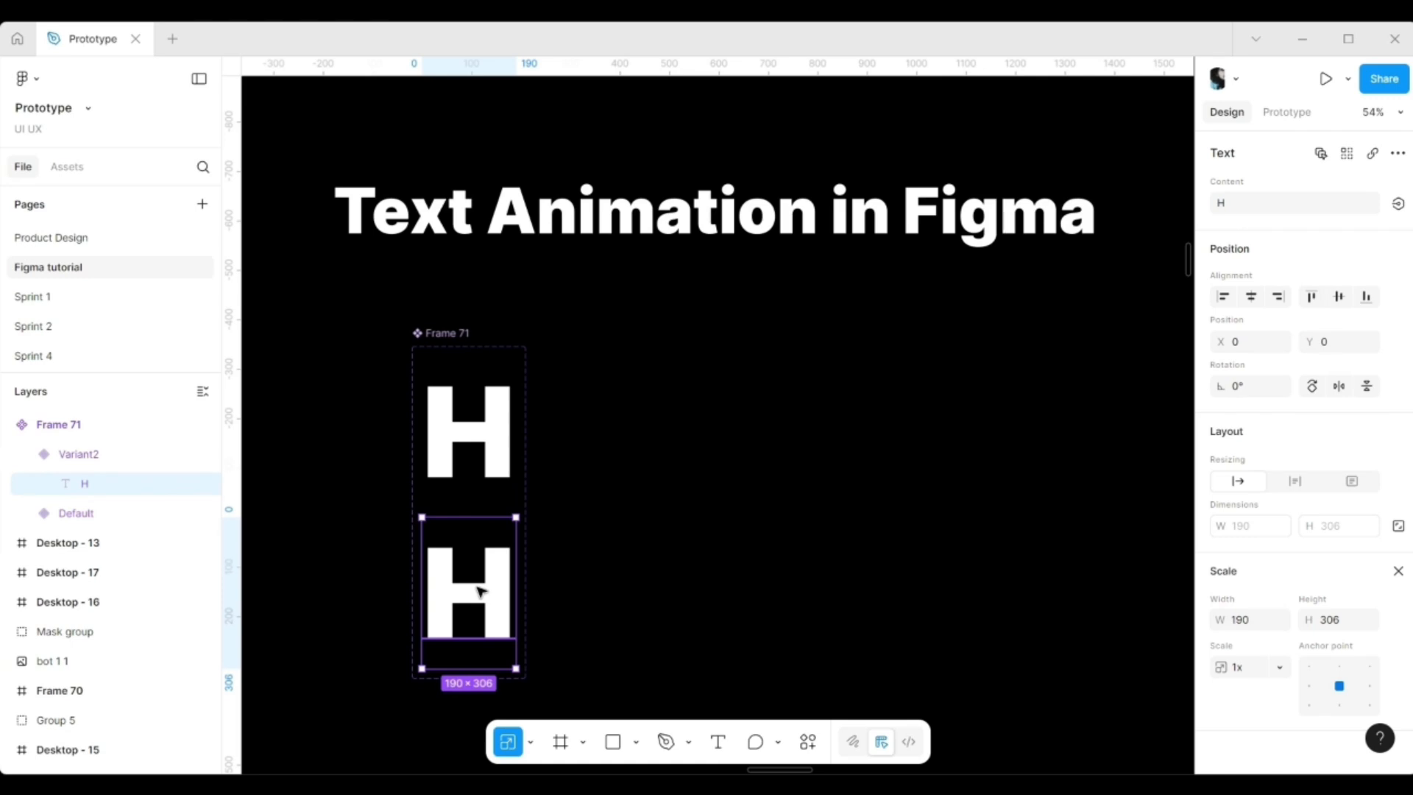
{"action": "key", "text": "shift+Up"}
{"action": "key", "text": "shift+Up"}
{"action": "key", "text": "shift+Up"}
{"action": "key", "text": "shift+Up"}
{"action": "key", "text": "shift+Up"}
{"action": "key", "text": "shift+Up"}
{"action": "key", "text": "shift+Up"}
{"action": "key", "text": "shift+Up"}
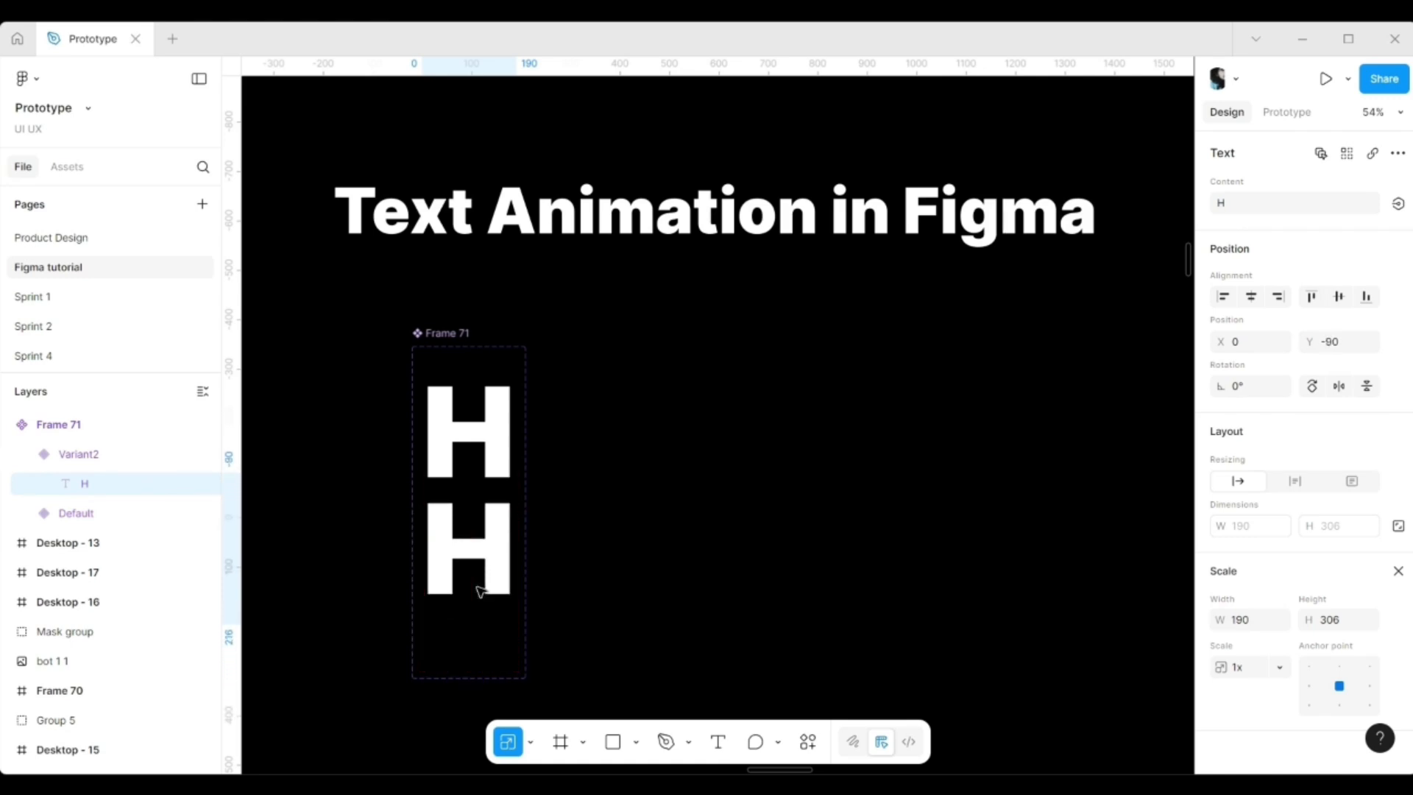
{"action": "key", "text": "shift+Up"}
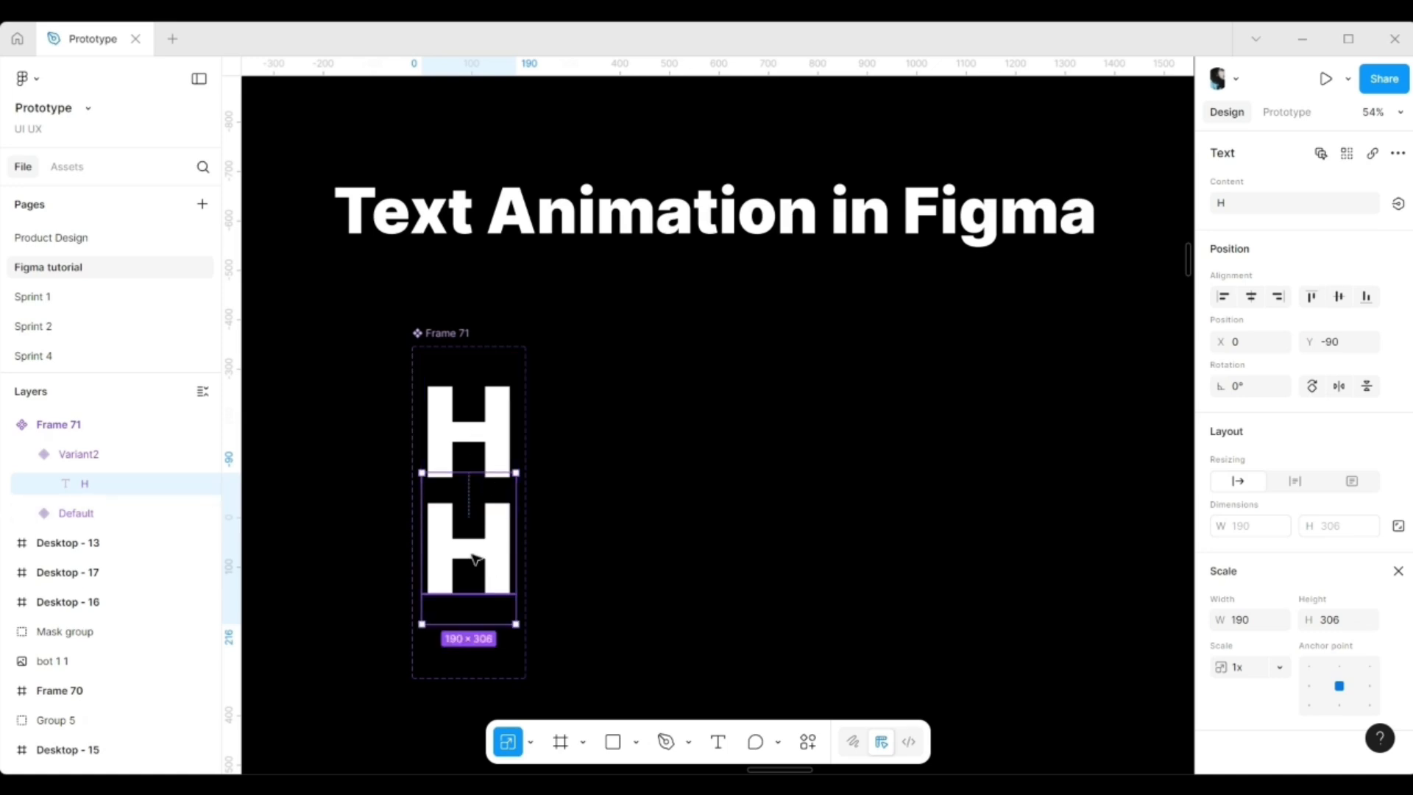
{"action": "double_click", "coordinate": [490, 543]}
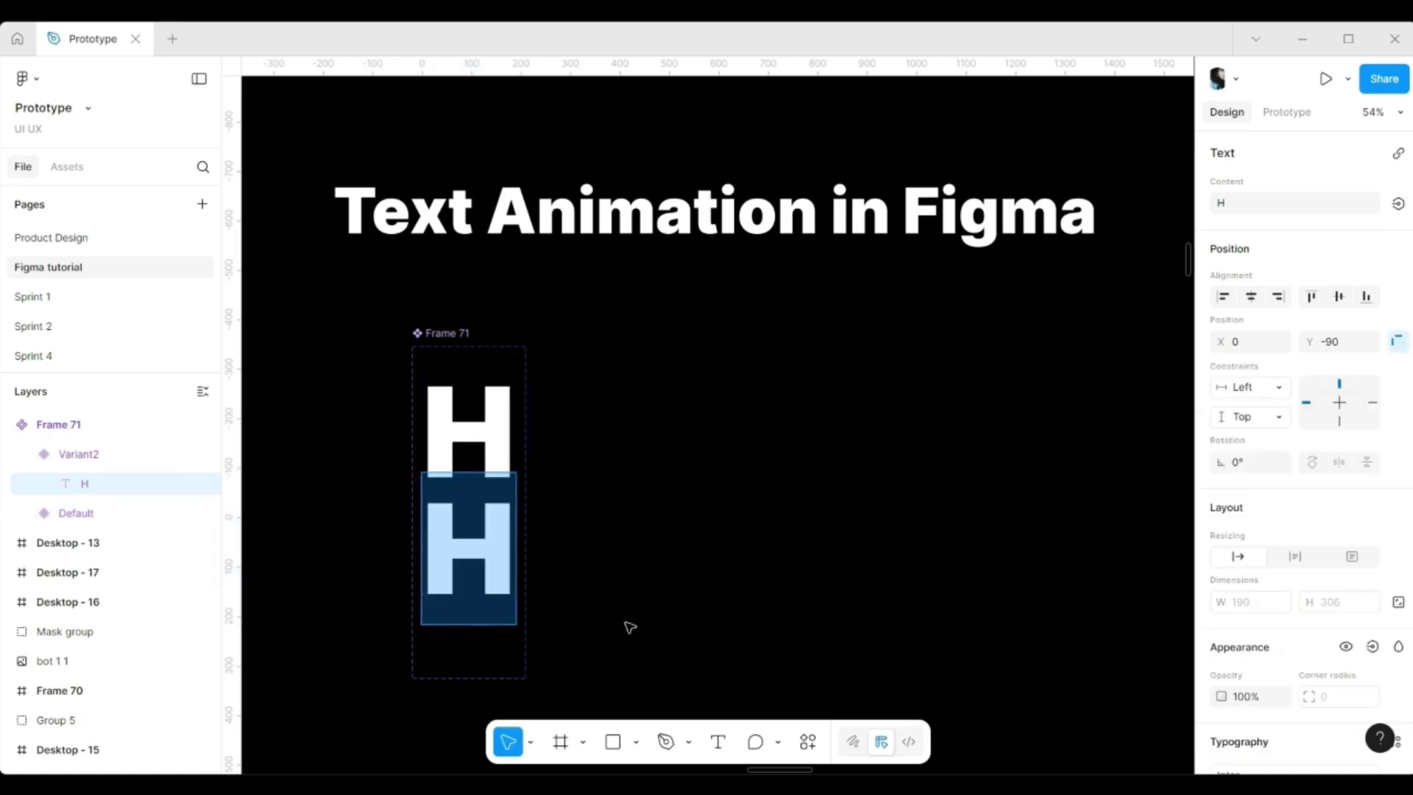
{"action": "key", "text": "Escape"}
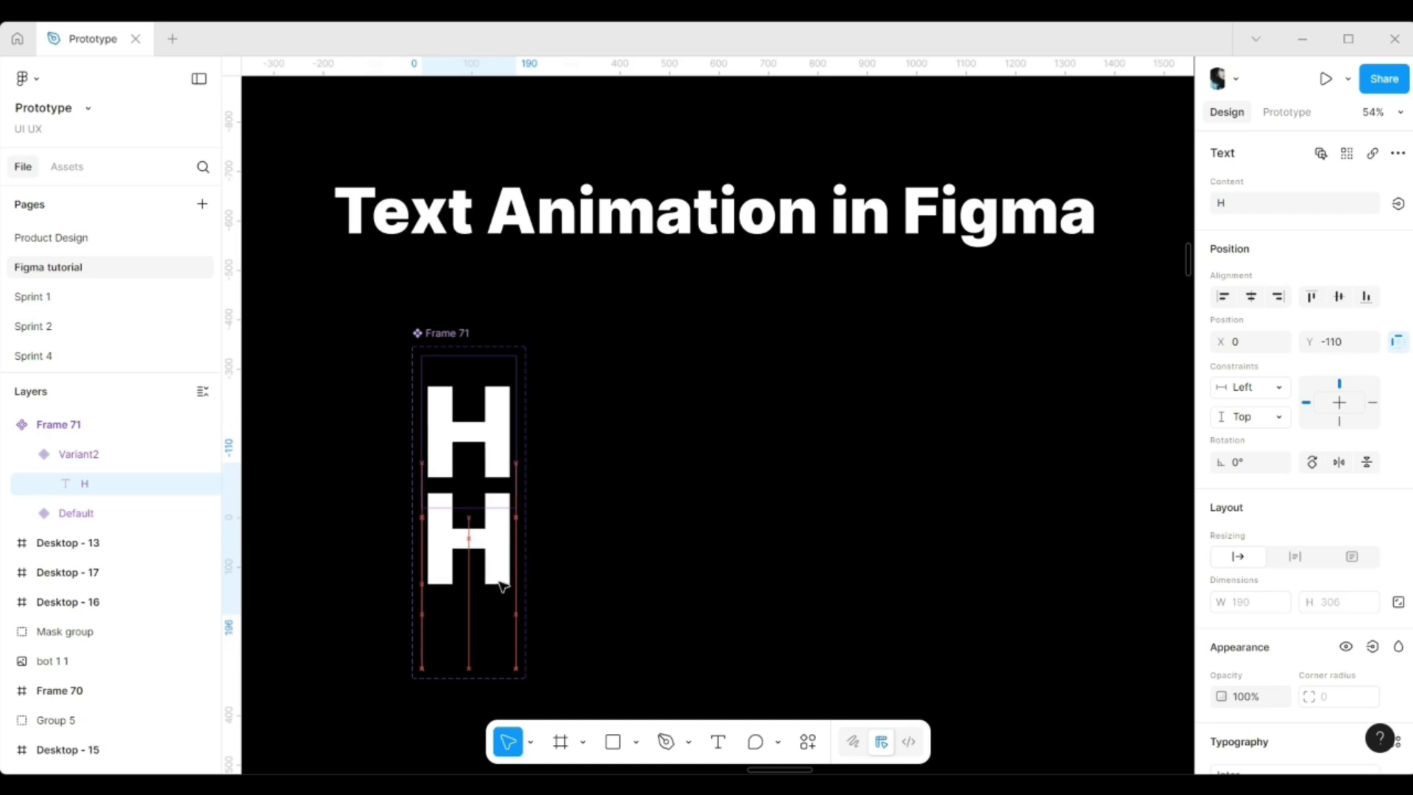
{"action": "key", "text": "shift+Up"}
{"action": "key", "text": "shift+Up"}
Step: Add a prototype interaction that changes the Default variant of the H component to Variant2
{"action": "left_click", "coordinate": [479, 446]}
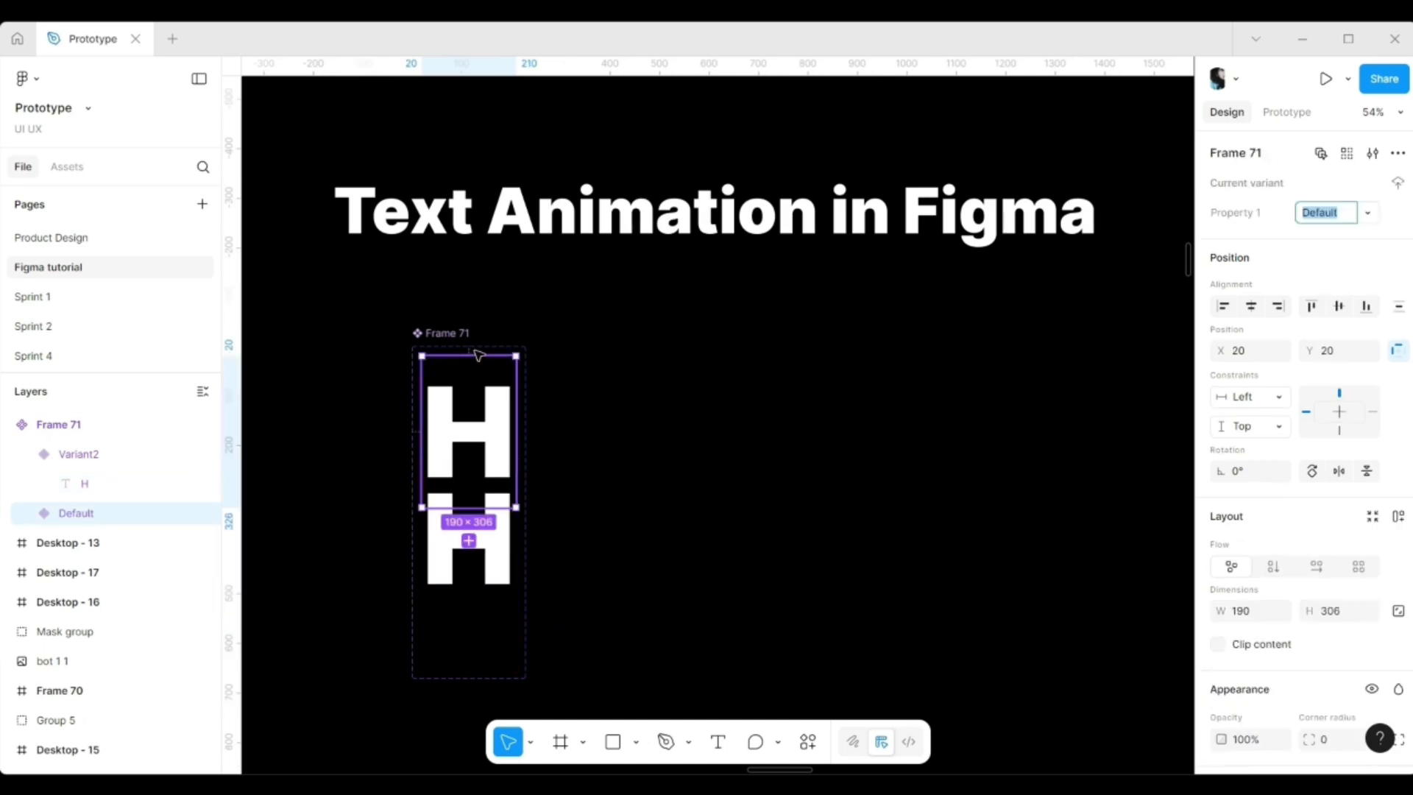
{"action": "left_click", "coordinate": [1317, 115]}
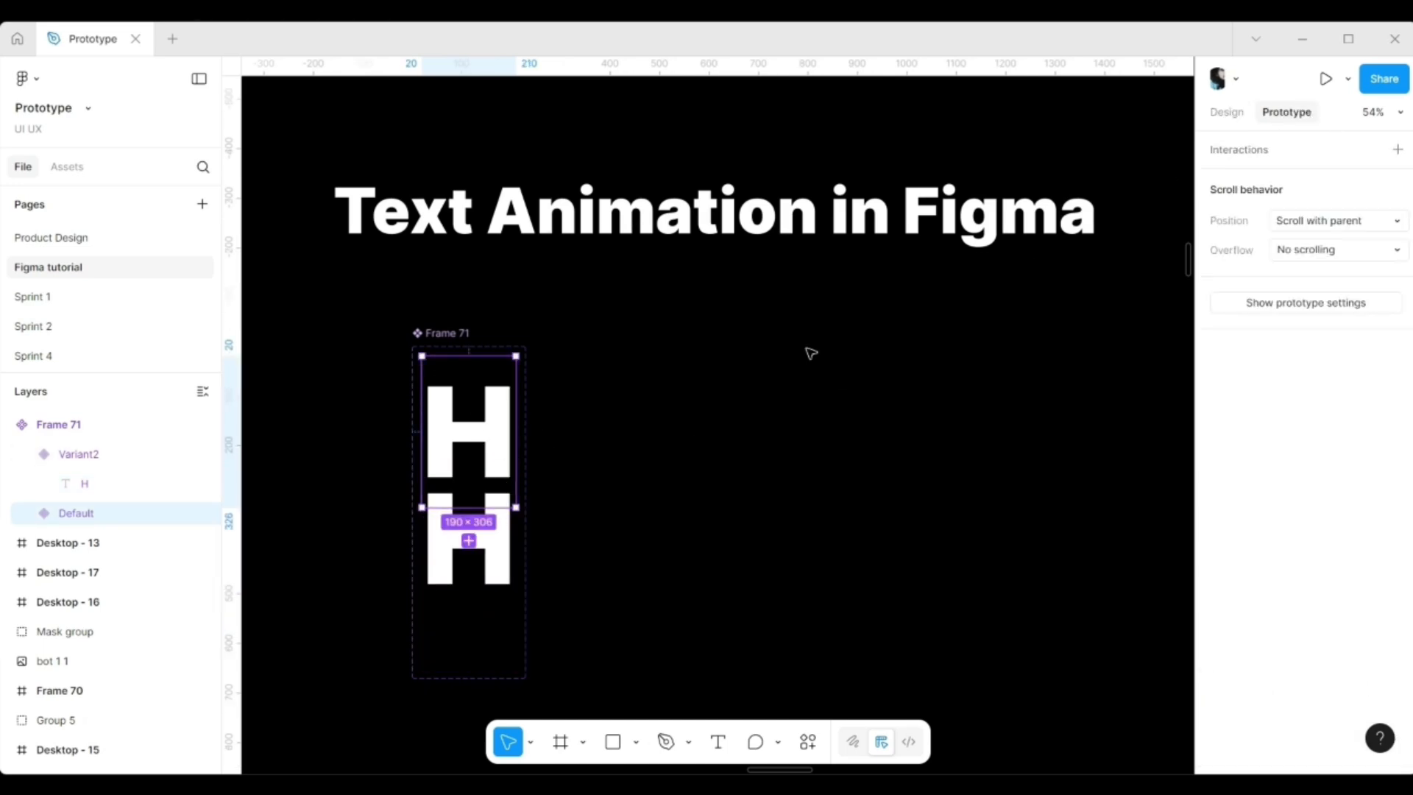
{"action": "scroll", "coordinate": [508, 537], "scroll_direction": "up", "scroll_amount": 5}
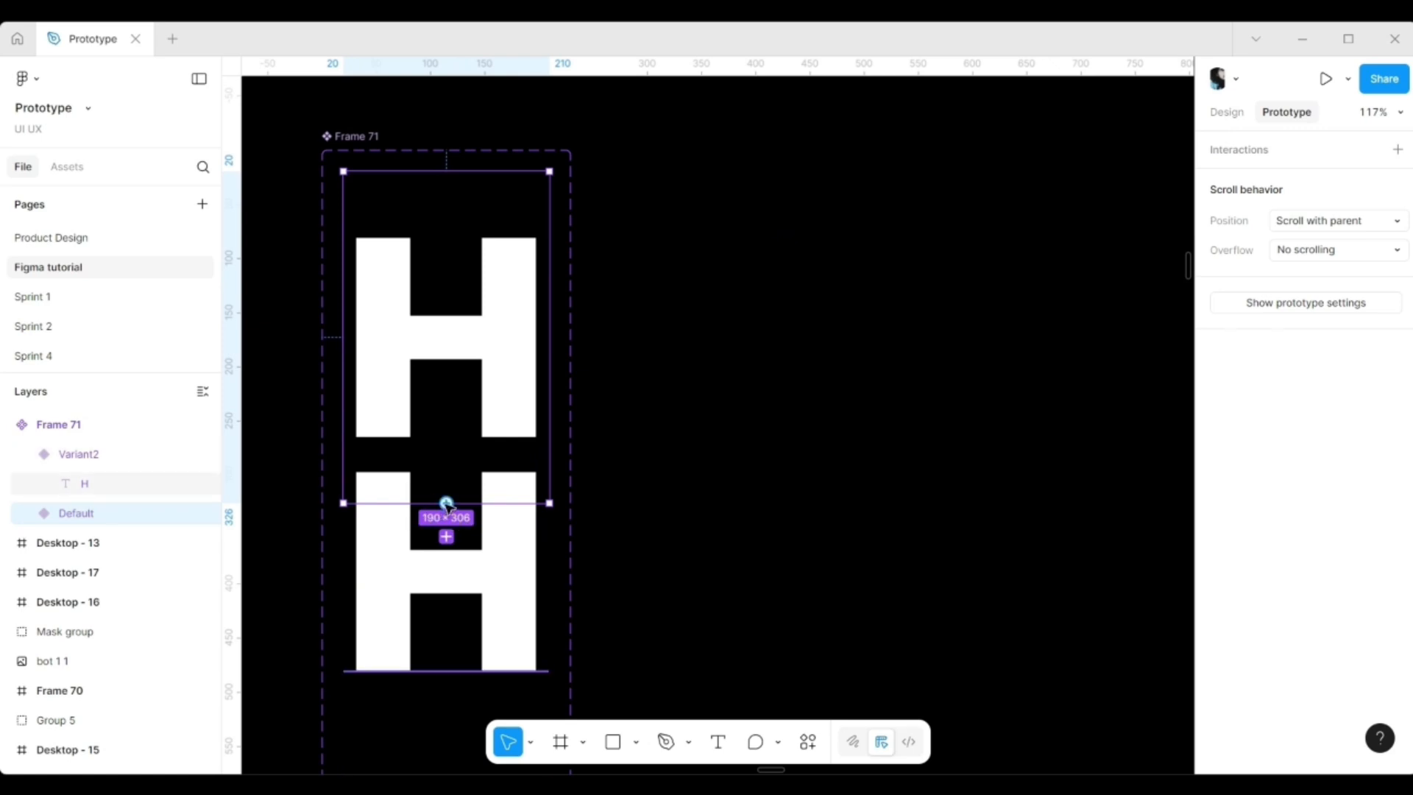
{"action": "left_click_drag", "start_coordinate": [433, 625], "coordinate": [437, 618]}
{"action": "scroll", "coordinate": [614, 410], "scroll_direction": "down", "scroll_amount": 1}
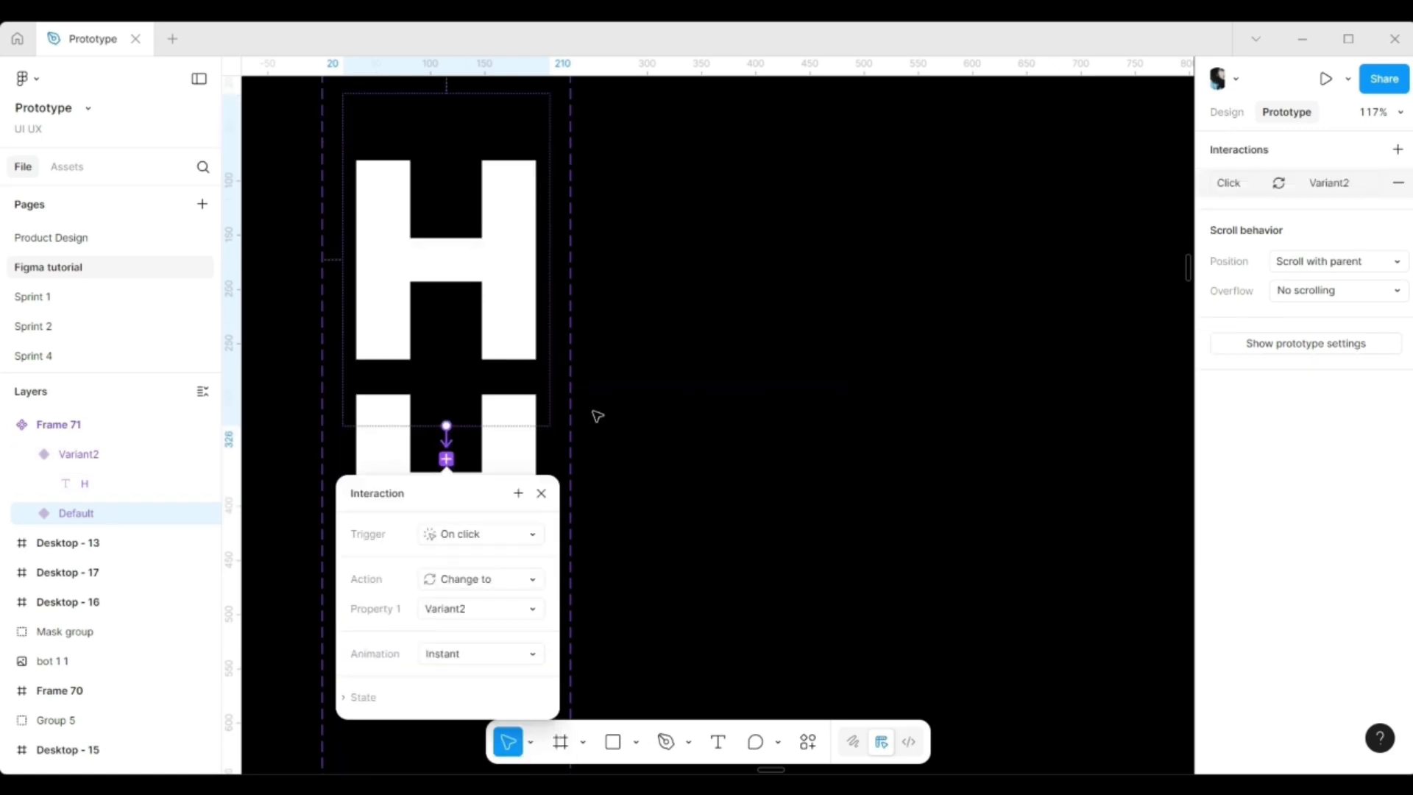
Step: Set the interaction's trigger to While hovering and its animation to Smart animate
{"action": "left_click", "coordinate": [507, 541]}
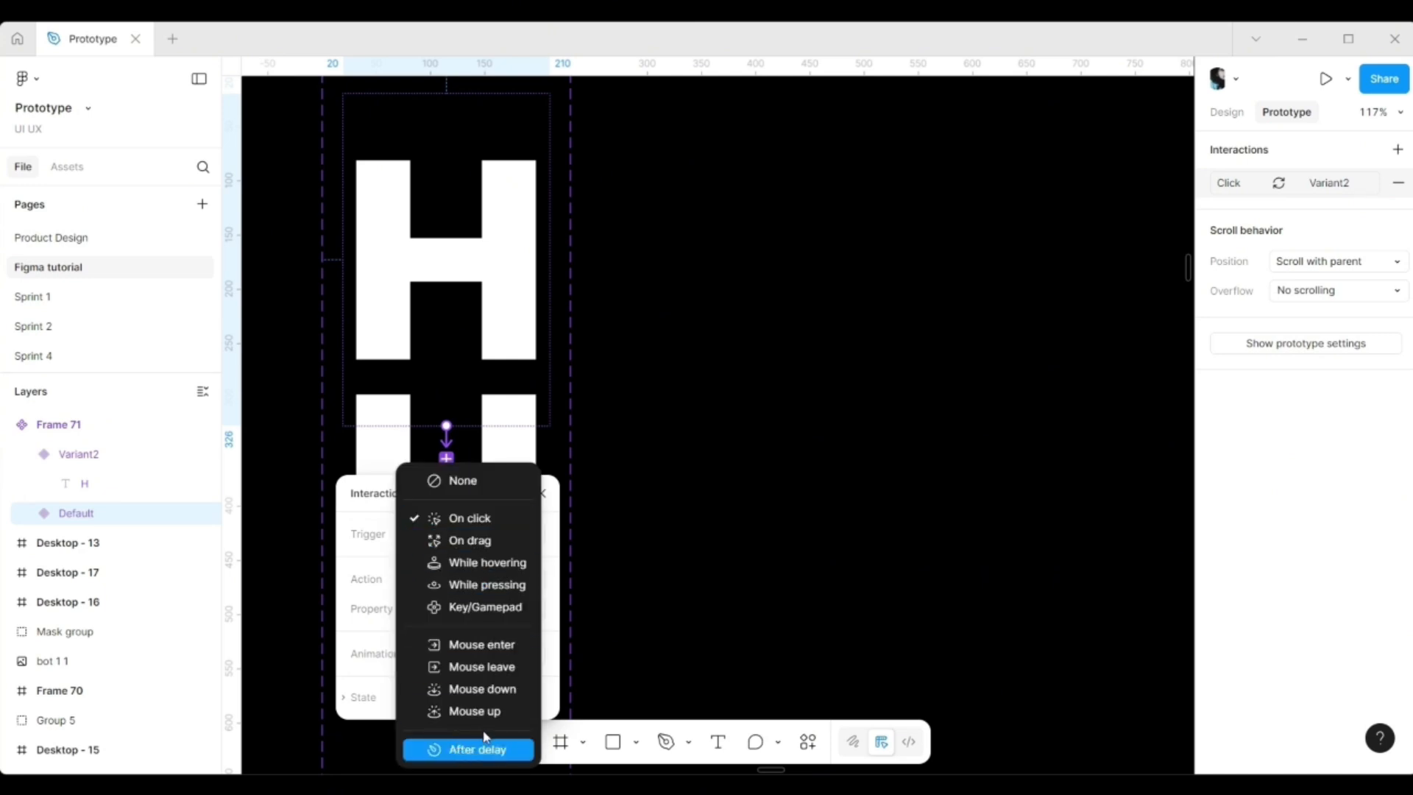
{"action": "left_click", "coordinate": [518, 564]}
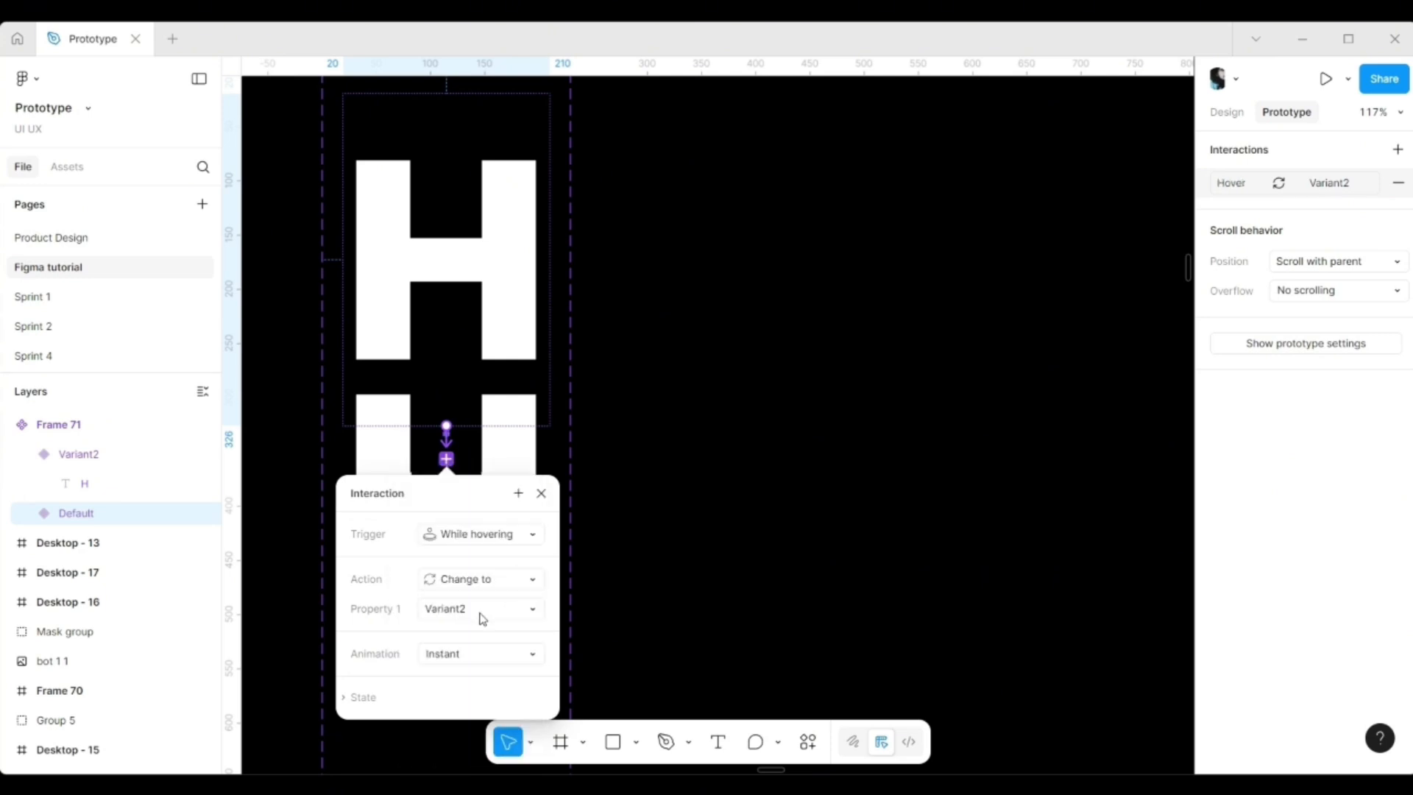
{"action": "left_click", "coordinate": [475, 652]}
{"action": "left_click", "coordinate": [497, 624]}
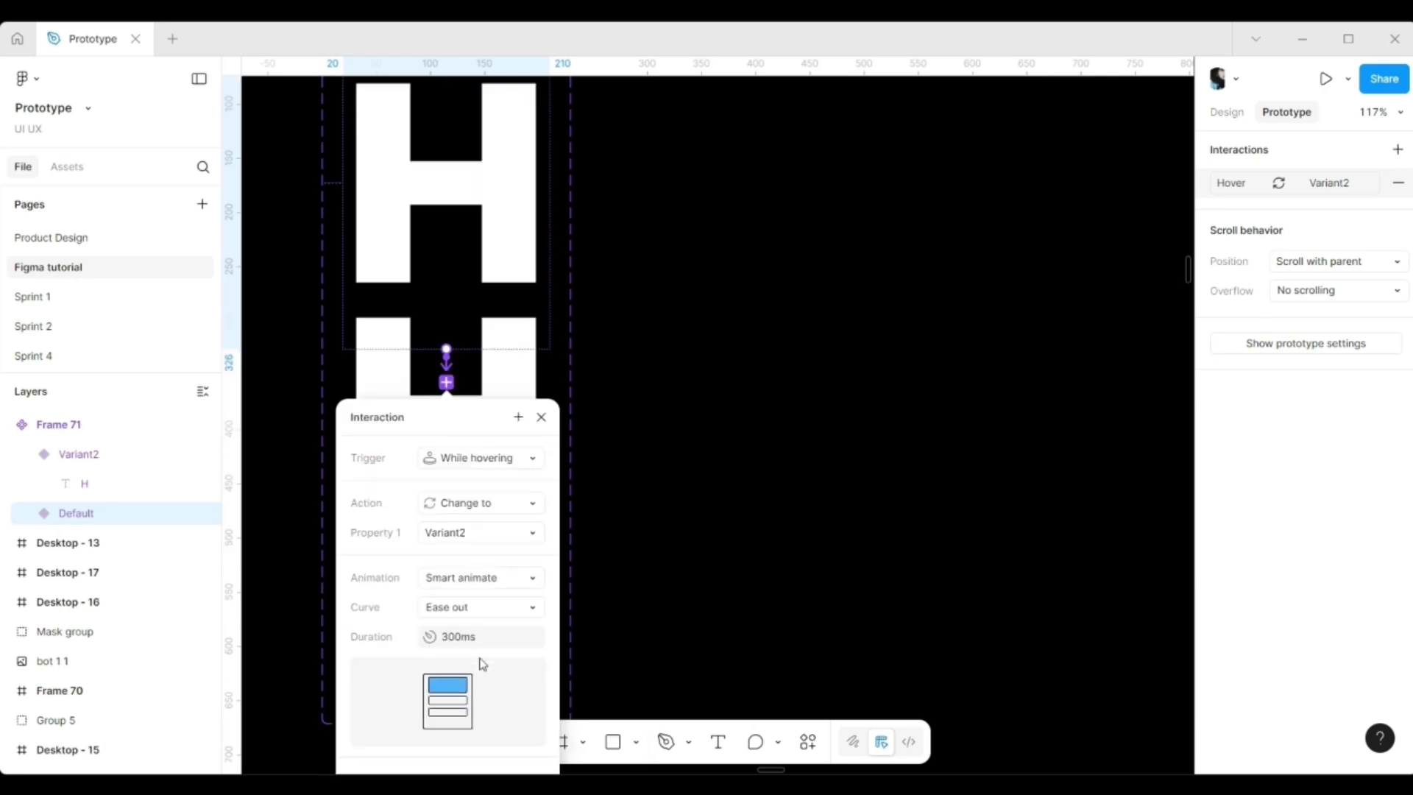
{"action": "left_click", "coordinate": [690, 495]}
{"action": "scroll", "coordinate": [662, 500], "scroll_direction": "down", "scroll_amount": 8}
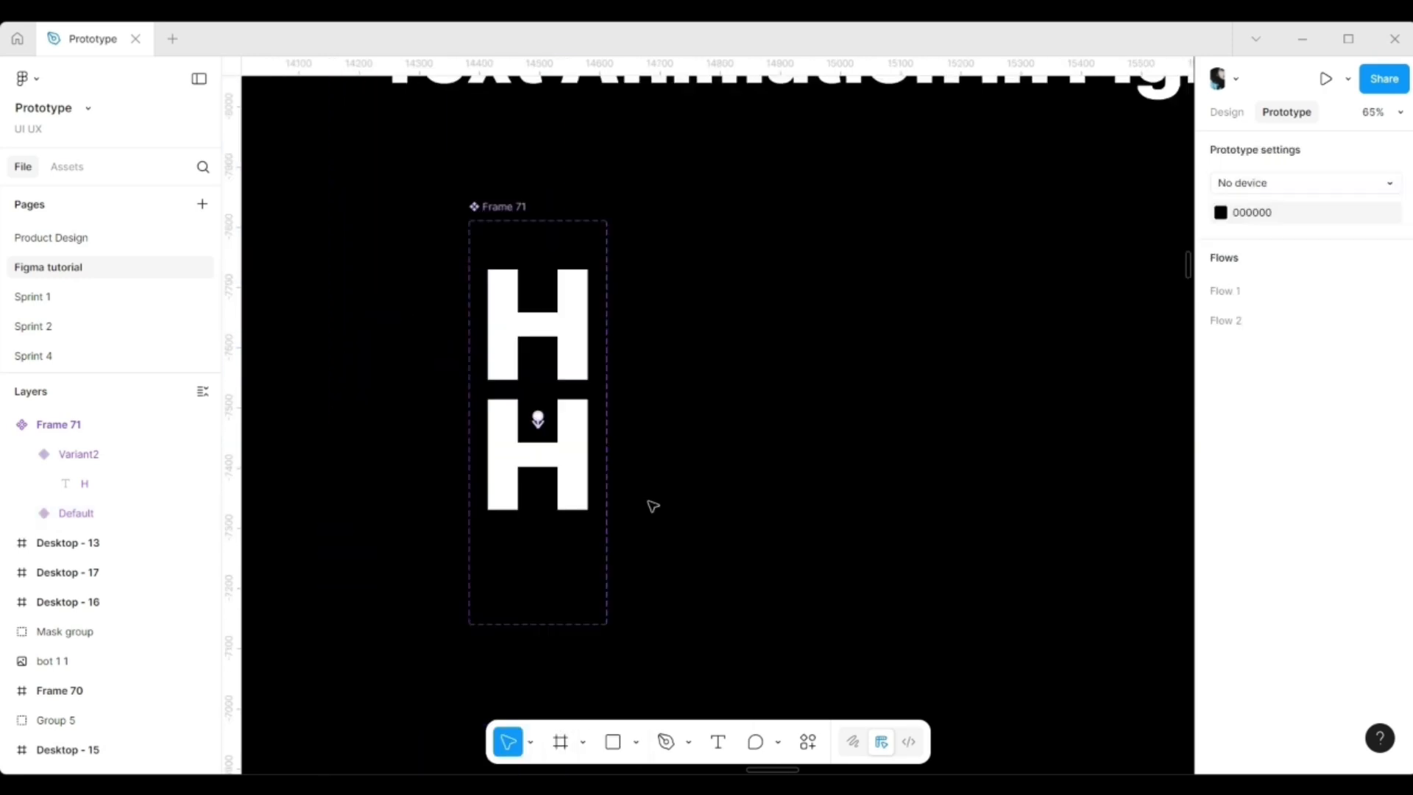
{"action": "left_click", "coordinate": [721, 741]}
{"action": "left_click", "coordinate": [635, 740]}
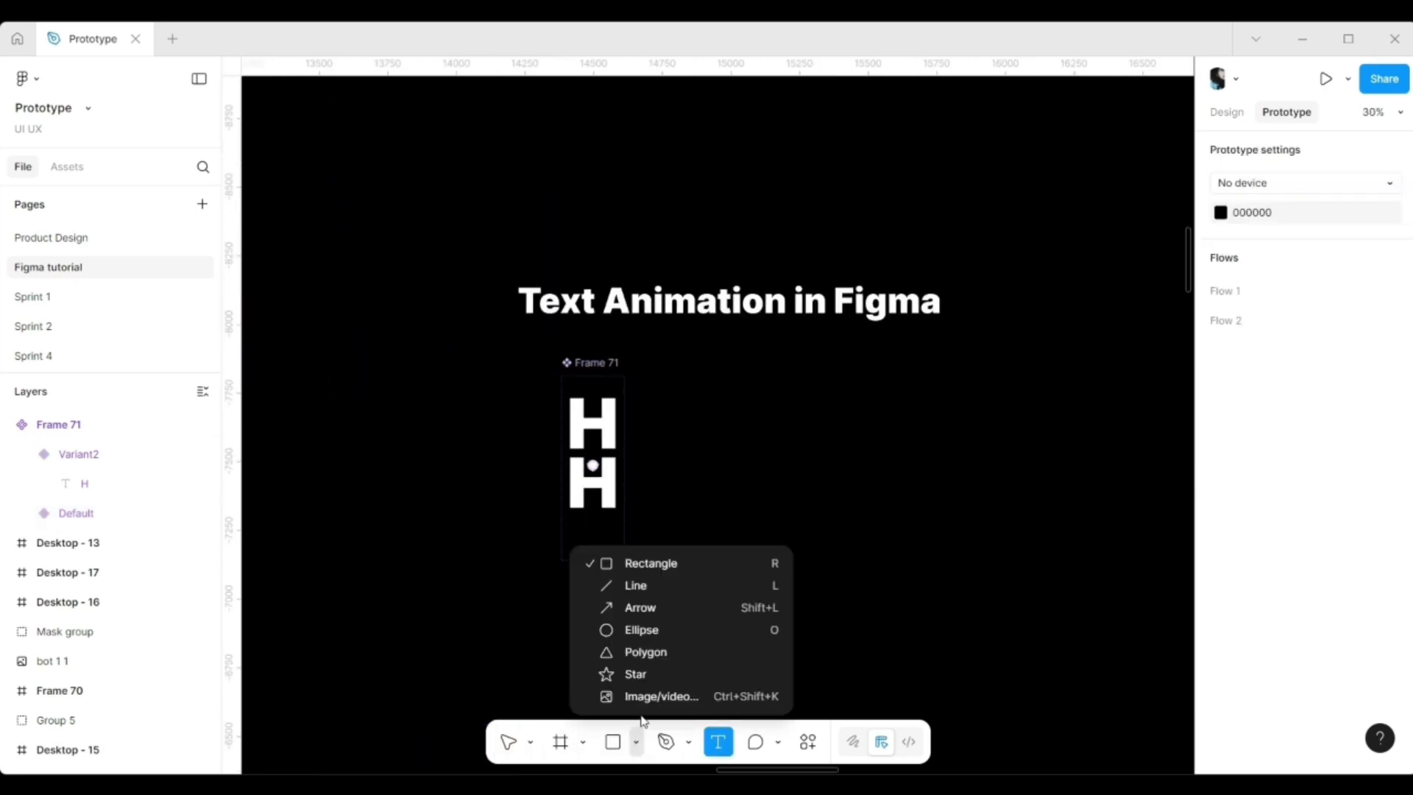
{"action": "left_click", "coordinate": [670, 565]}
{"action": "left_click_drag", "start_coordinate": [708, 376], "coordinate": [807, 535]}
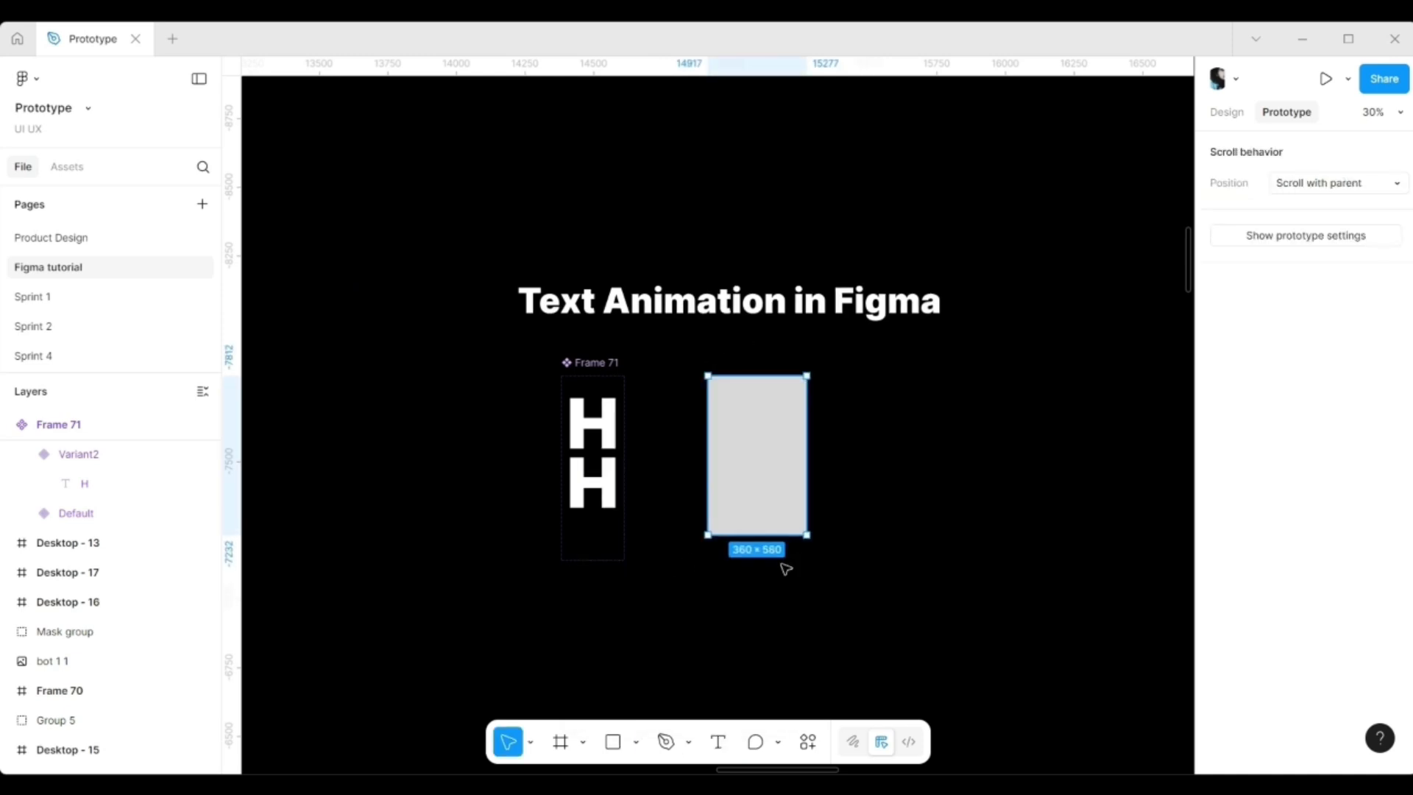
{"action": "key", "text": "Delete"}
Step: Draw a frame about 771 × 800 beside the component and place an instance of the Default H variant inside it
{"action": "left_click", "coordinate": [583, 743]}
{"action": "left_click", "coordinate": [606, 649]}
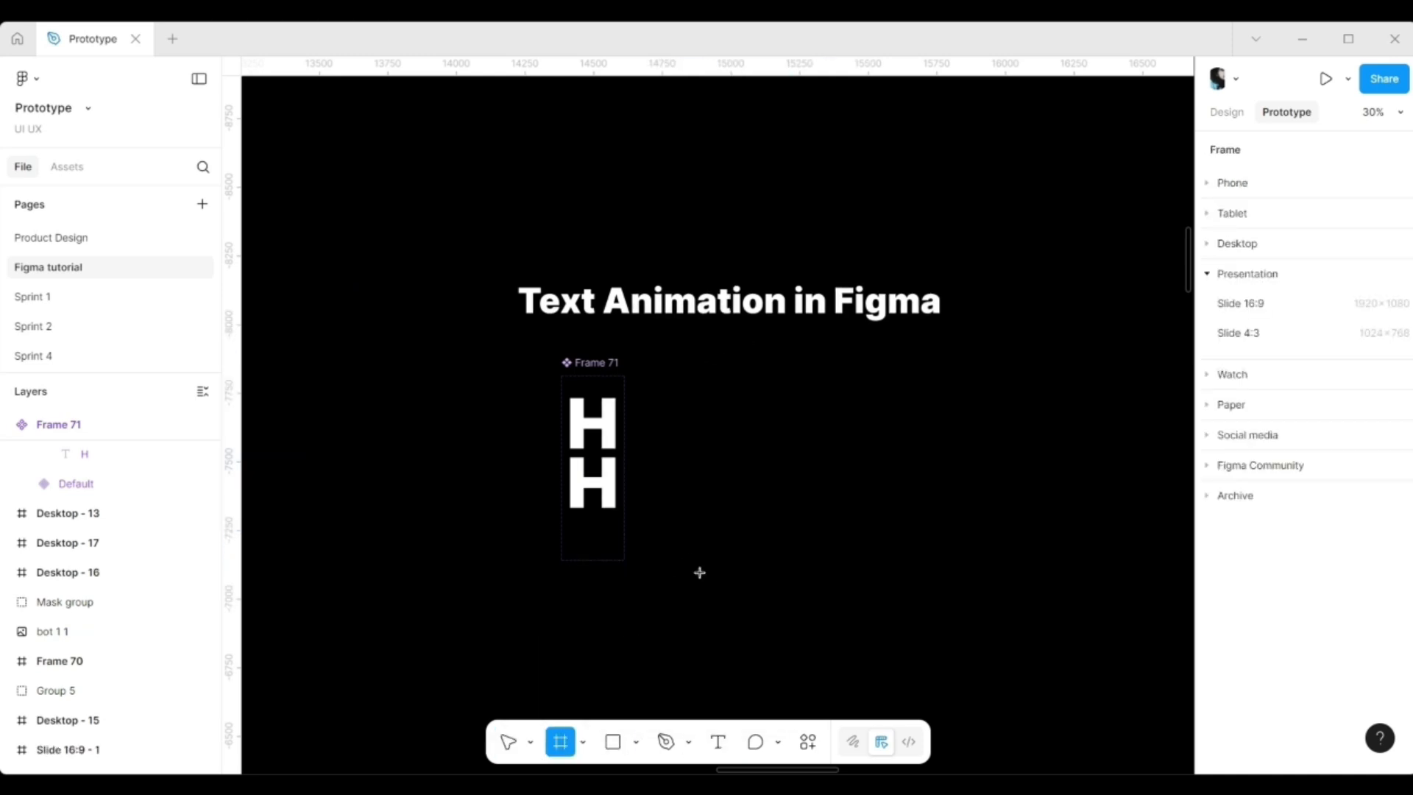
{"action": "mouse_move", "coordinate": [726, 383]}
{"action": "left_mouse_down"}
{"action": "mouse_move", "coordinate": [814, 583]}
{"action": "mouse_move", "coordinate": [941, 603]}
{"action": "left_mouse_up"}
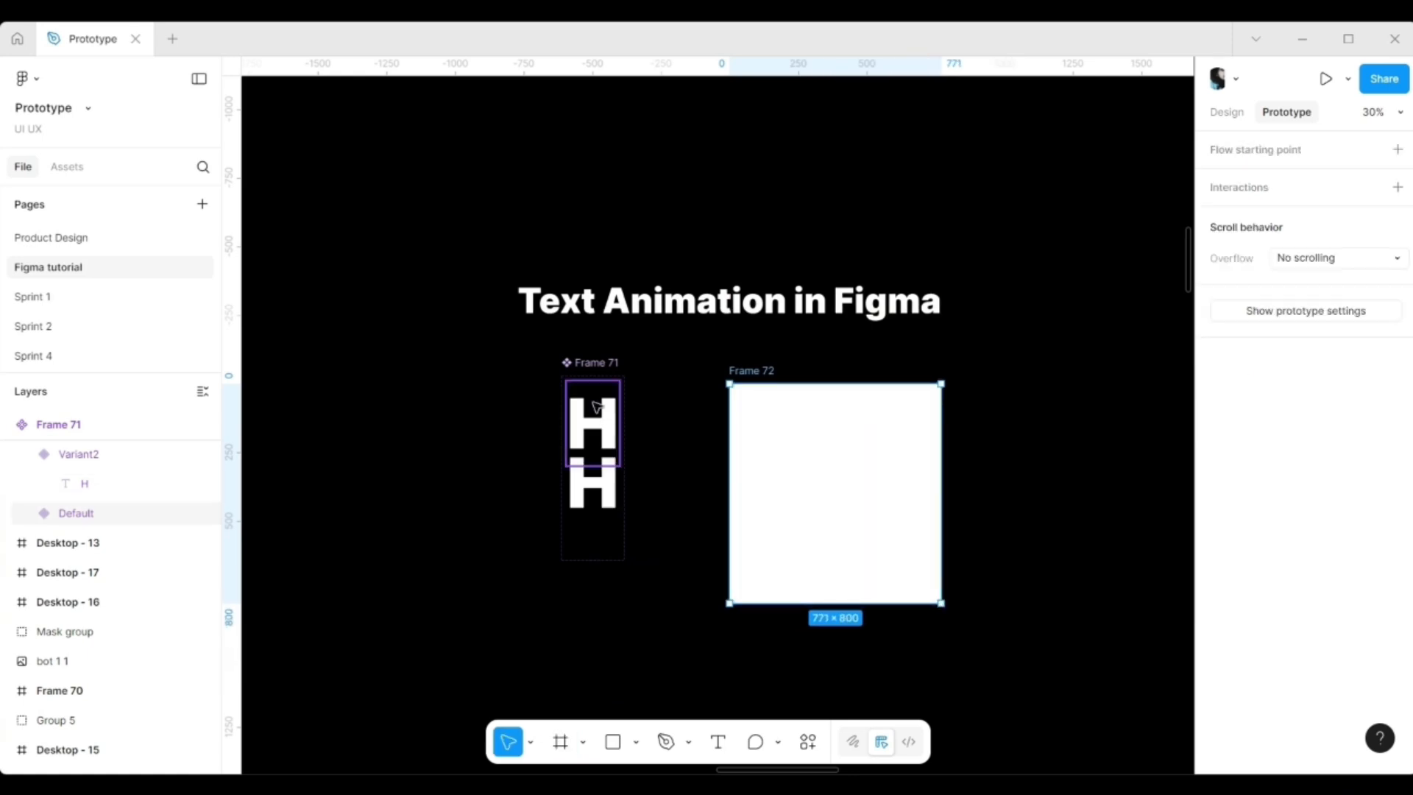
{"action": "left_click", "coordinate": [600, 412]}
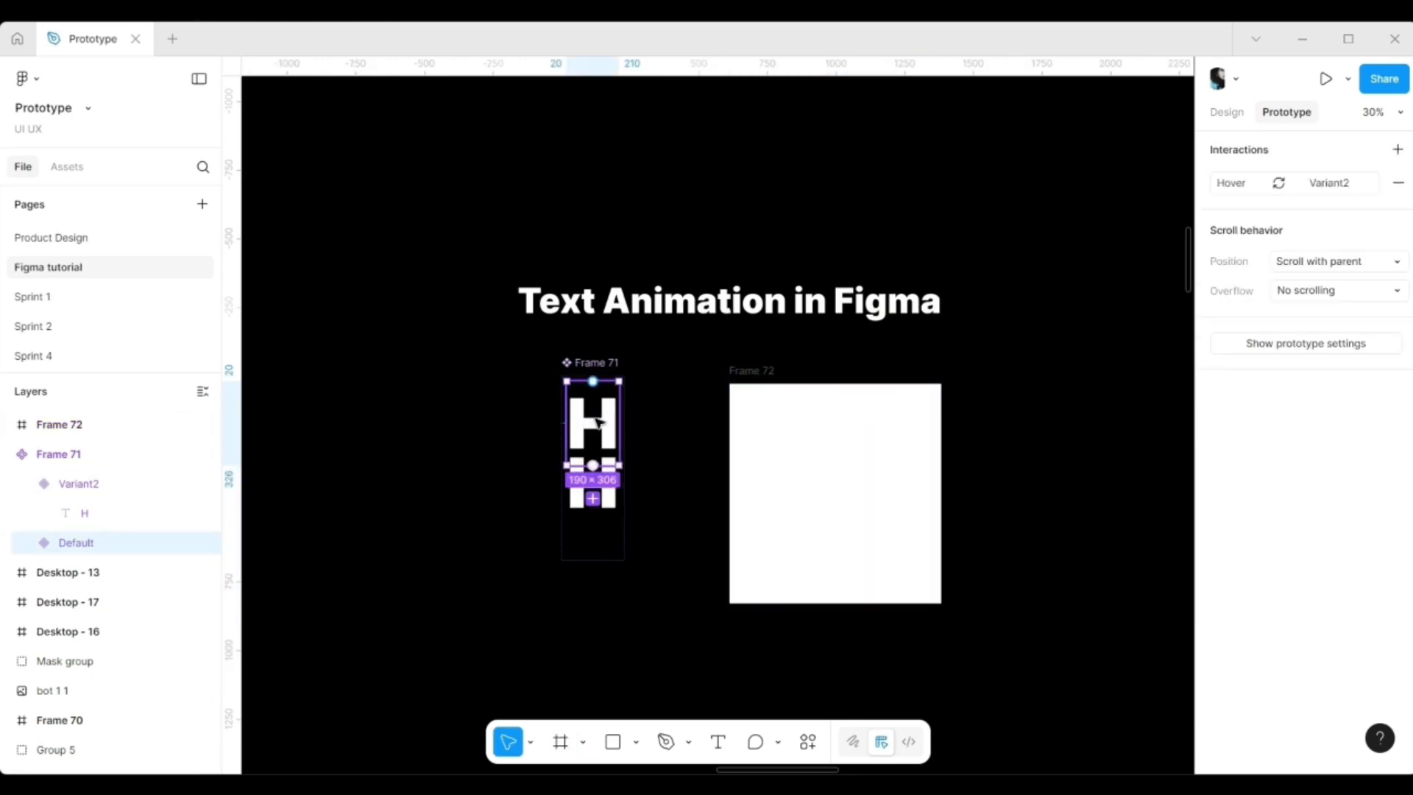
{"action": "left_click_drag", "start_coordinate": [601, 424], "coordinate": [838, 494], "text": "alt"}
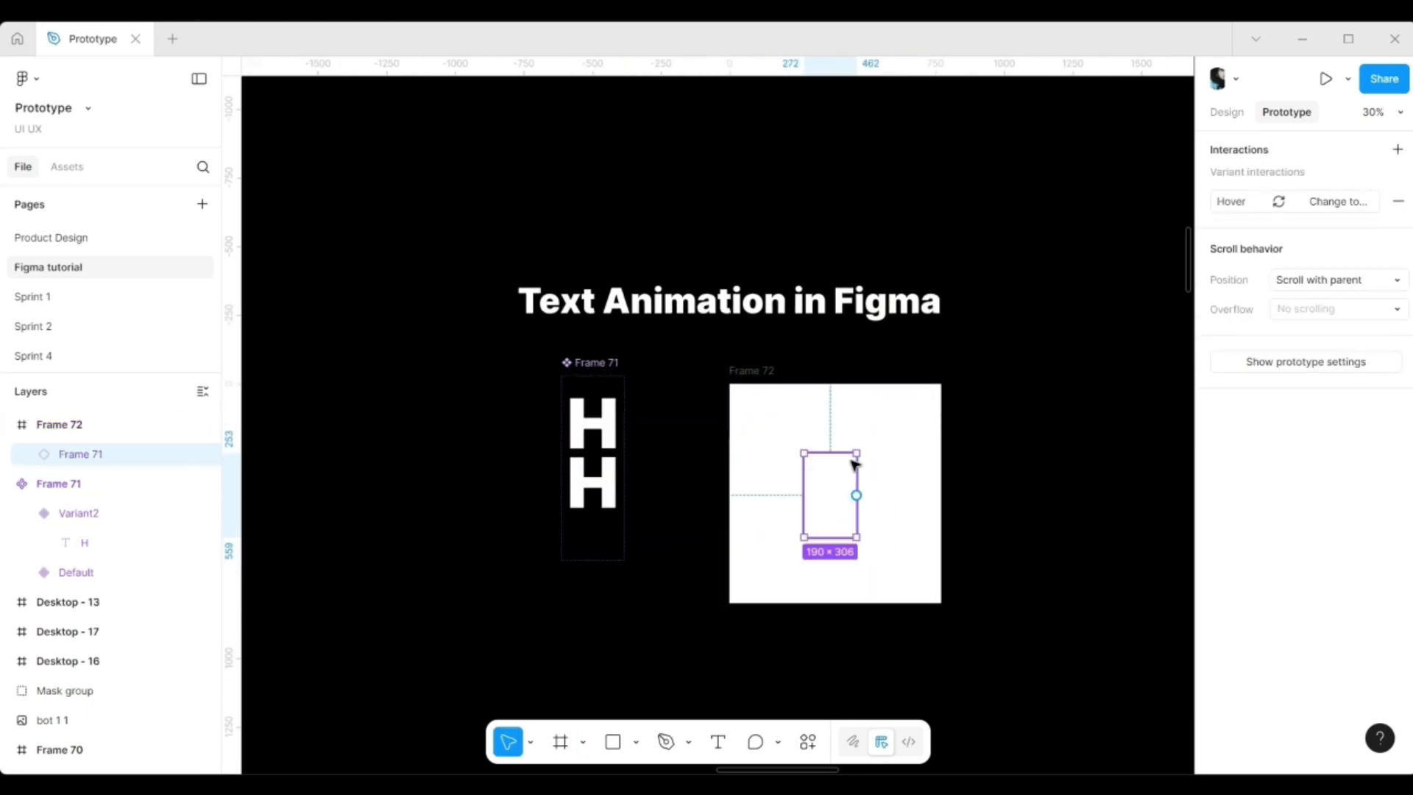
Step: Change the color of the Default variant's letter H to red FF0303
{"action": "left_click", "coordinate": [745, 372]}
{"action": "left_click", "coordinate": [596, 408]}
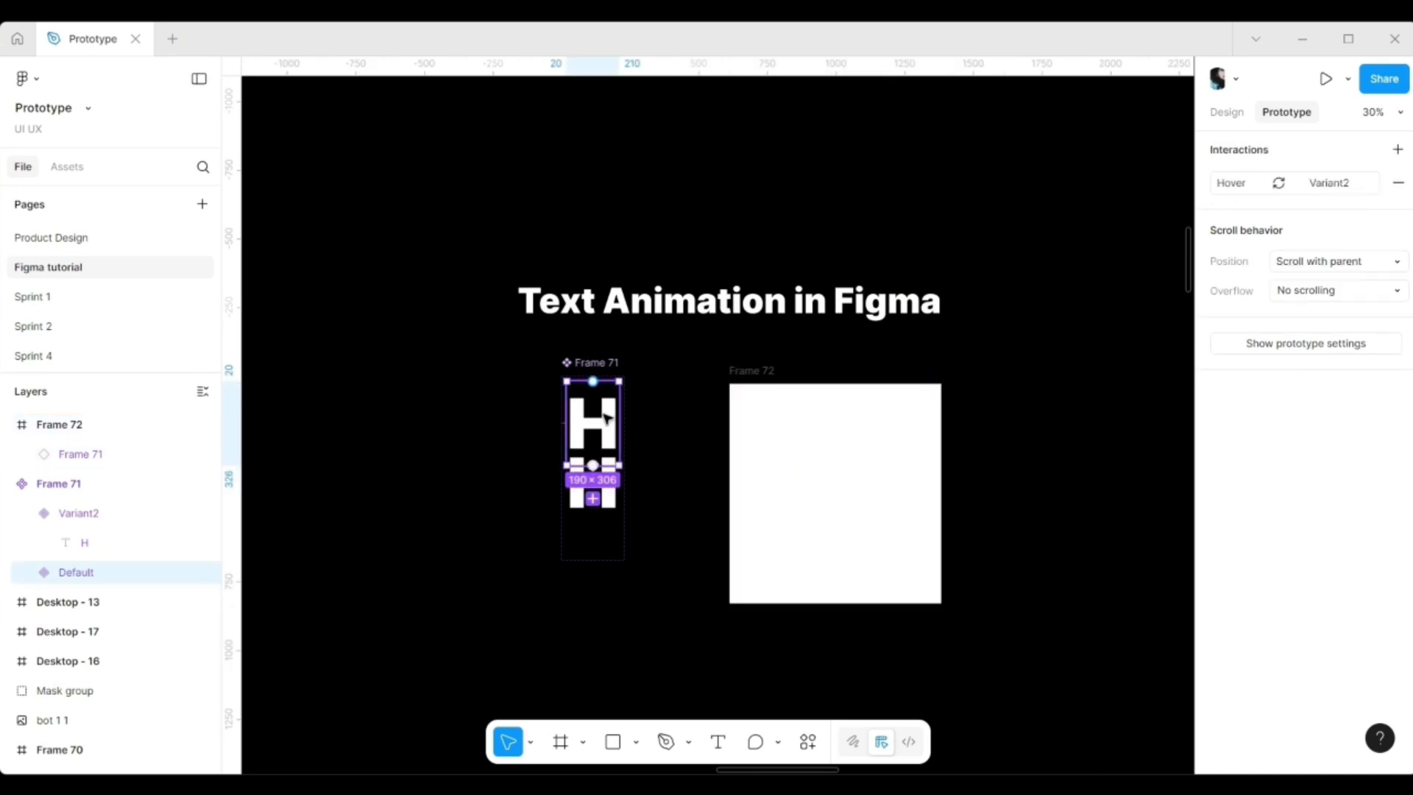
{"action": "left_click", "coordinate": [1228, 116]}
{"action": "scroll", "coordinate": [1287, 617], "scroll_direction": "down", "scroll_amount": 3}
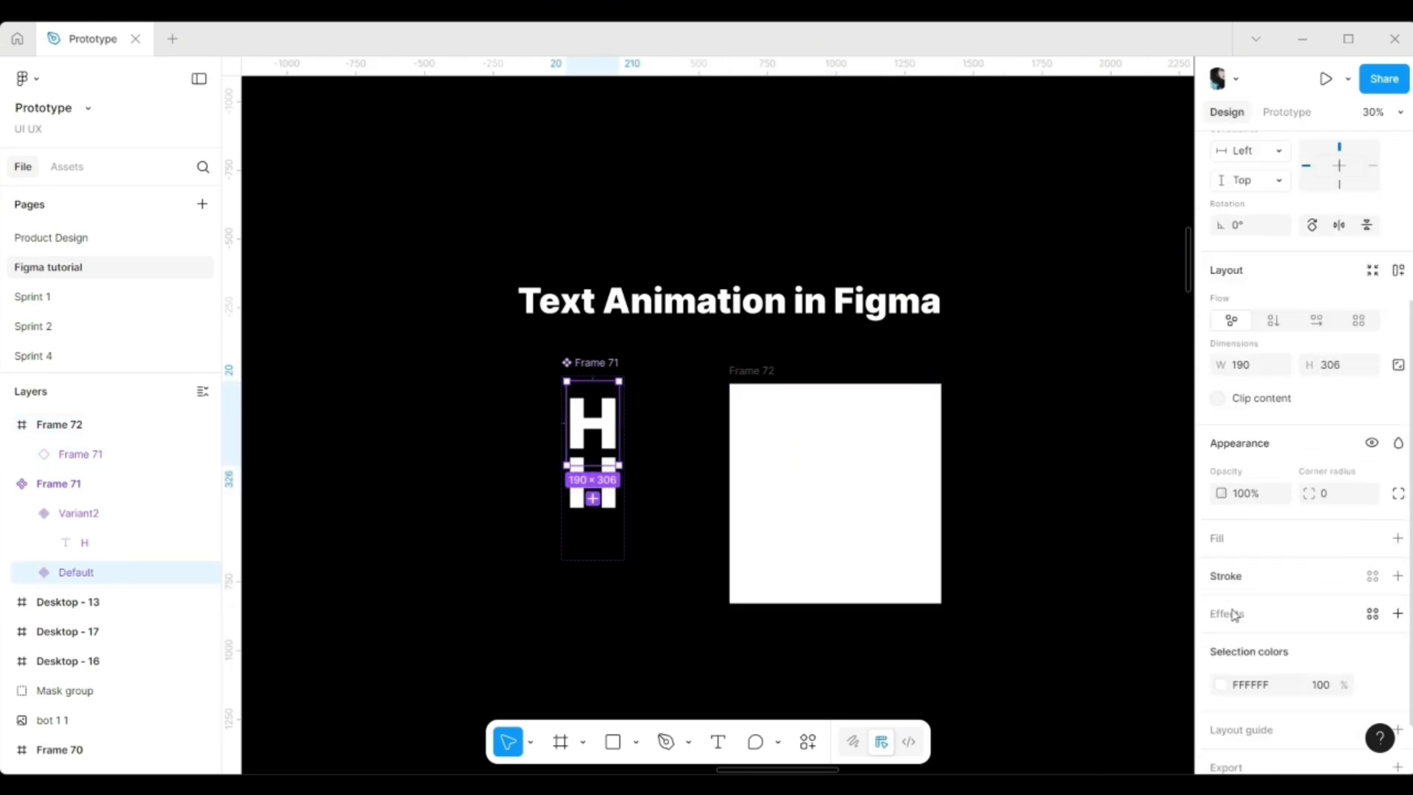
{"action": "left_click", "coordinate": [1220, 685]}
{"action": "left_click", "coordinate": [1146, 346]}
{"action": "left_click_drag", "start_coordinate": [1157, 337], "coordinate": [1180, 341]}
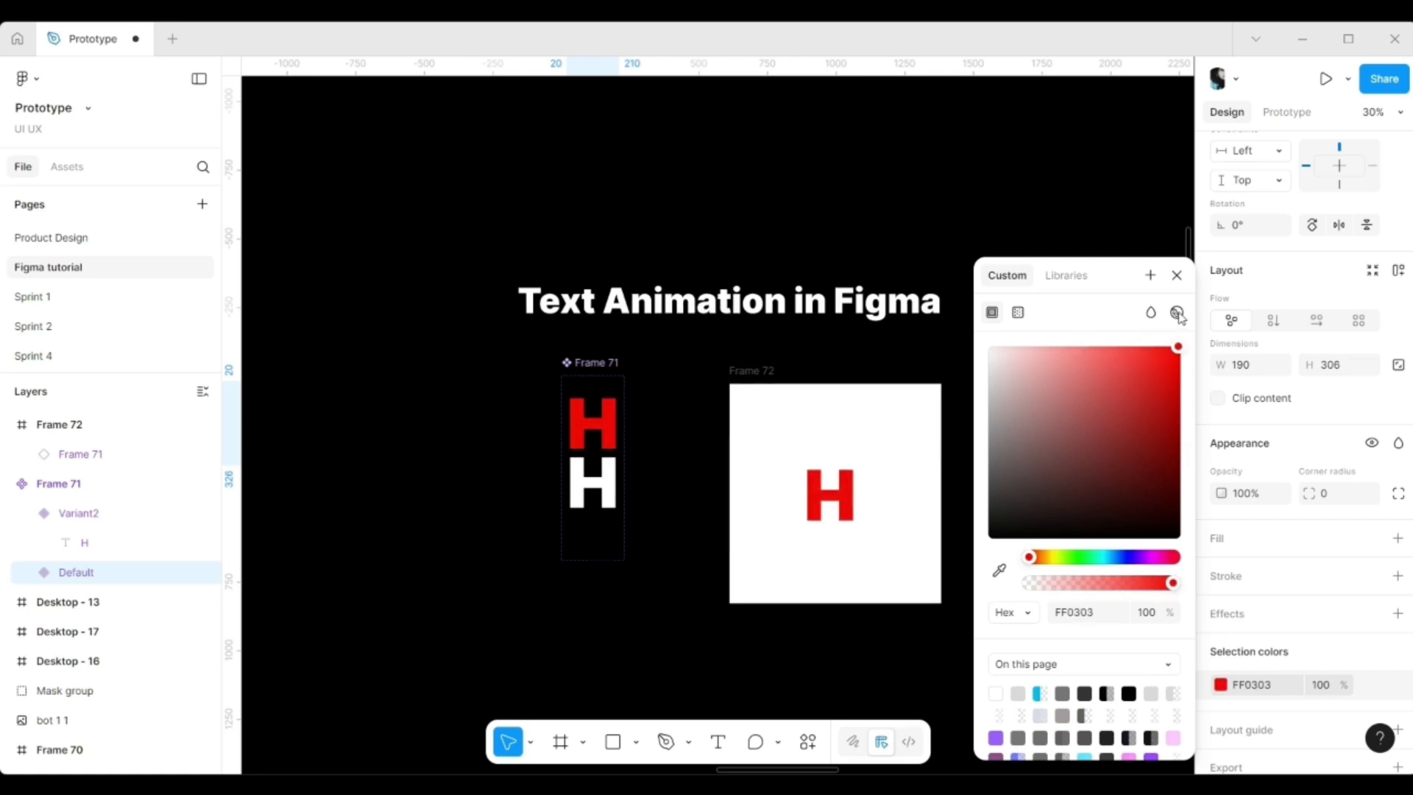
Step: Copy the red hex value FF0303 and apply it to the letter H in Variant2
{"action": "left_click", "coordinate": [1096, 609]}
{"action": "key", "text": "ctrl+c"}
{"action": "left_click", "coordinate": [606, 504]}
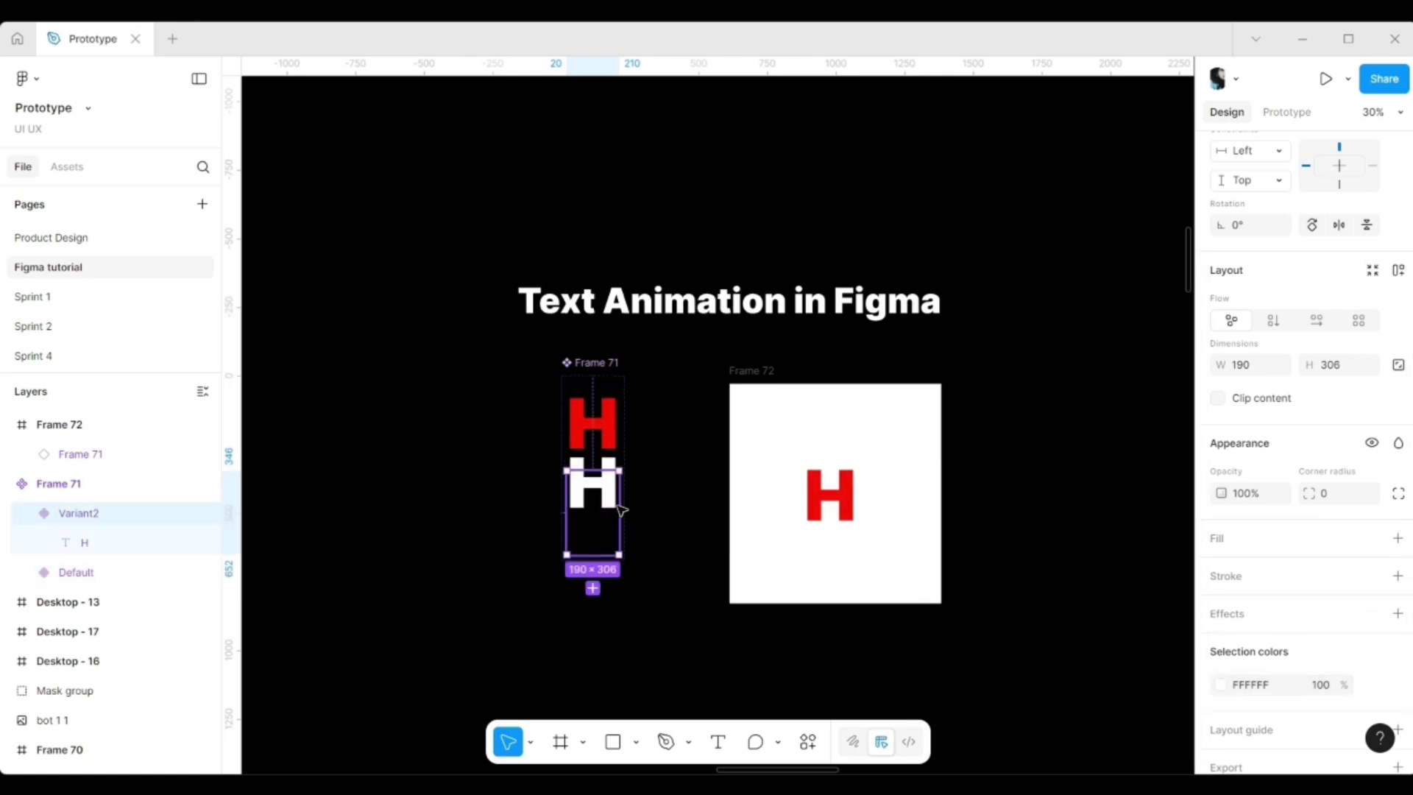
{"action": "scroll", "coordinate": [1176, 621], "scroll_direction": "down", "scroll_amount": 3}
{"action": "left_click", "coordinate": [1260, 684]}
{"action": "key", "text": "ctrl+v"}
{"action": "left_click", "coordinate": [1009, 674]}
Step: Preview the hover animation in the white test frame, close the preview and delete that frame
{"action": "scroll", "coordinate": [769, 407], "scroll_direction": "up", "scroll_amount": 3}
{"action": "left_click", "coordinate": [766, 448]}
{"action": "key", "text": "shift+space"}
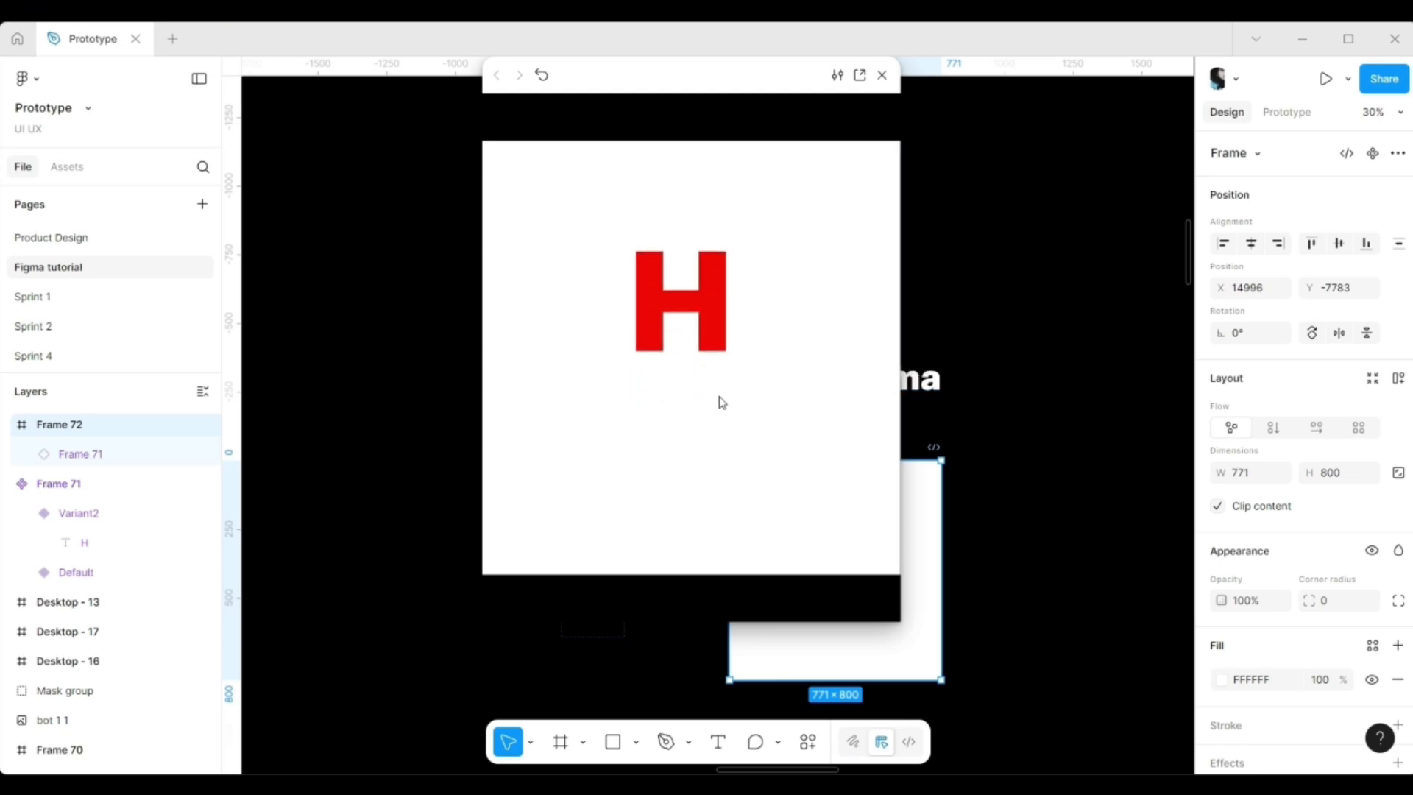
{"action": "left_click", "coordinate": [882, 75]}
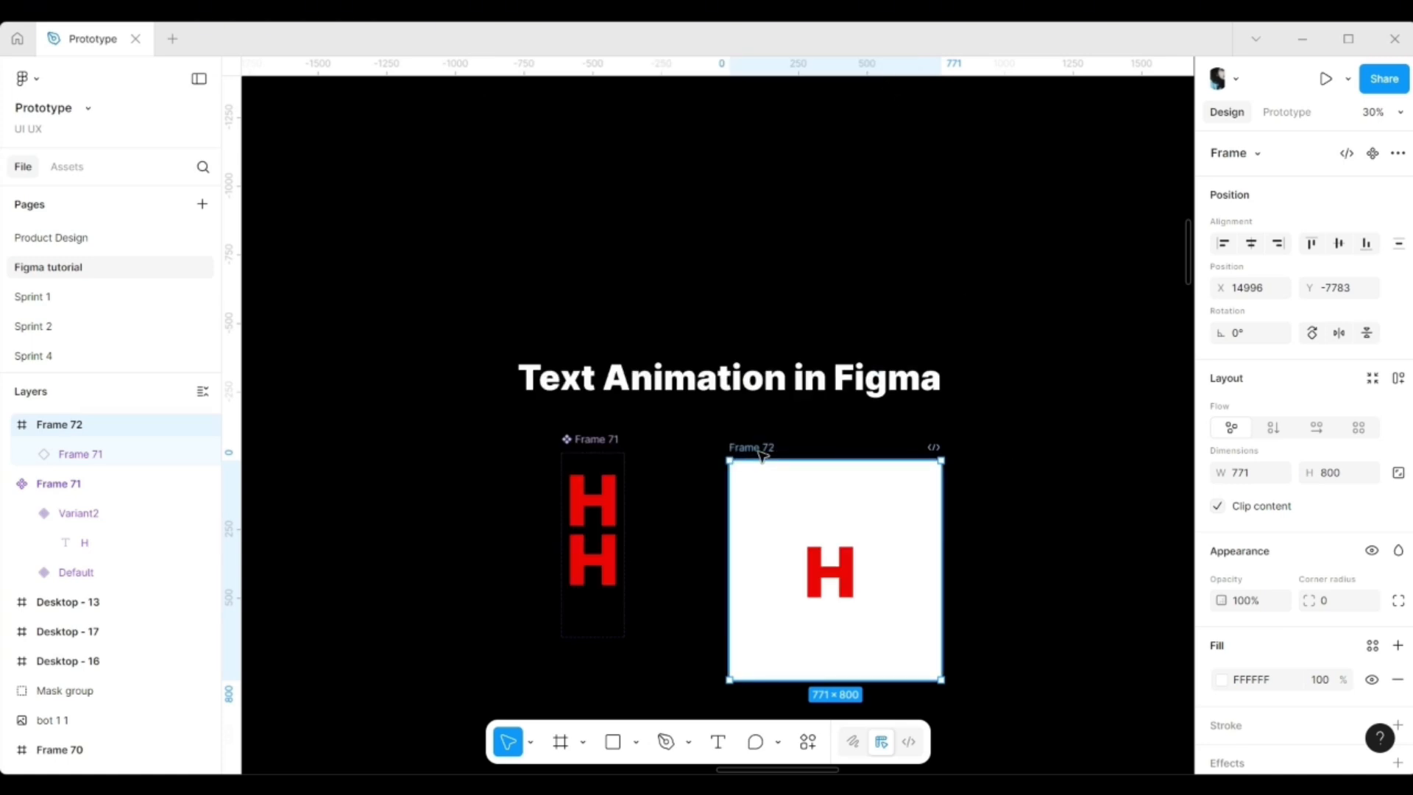
{"action": "key", "text": "Delete"}
Step: Duplicate the H component set twice and line up the copies in a row beside the original
{"action": "left_click", "coordinate": [586, 439]}
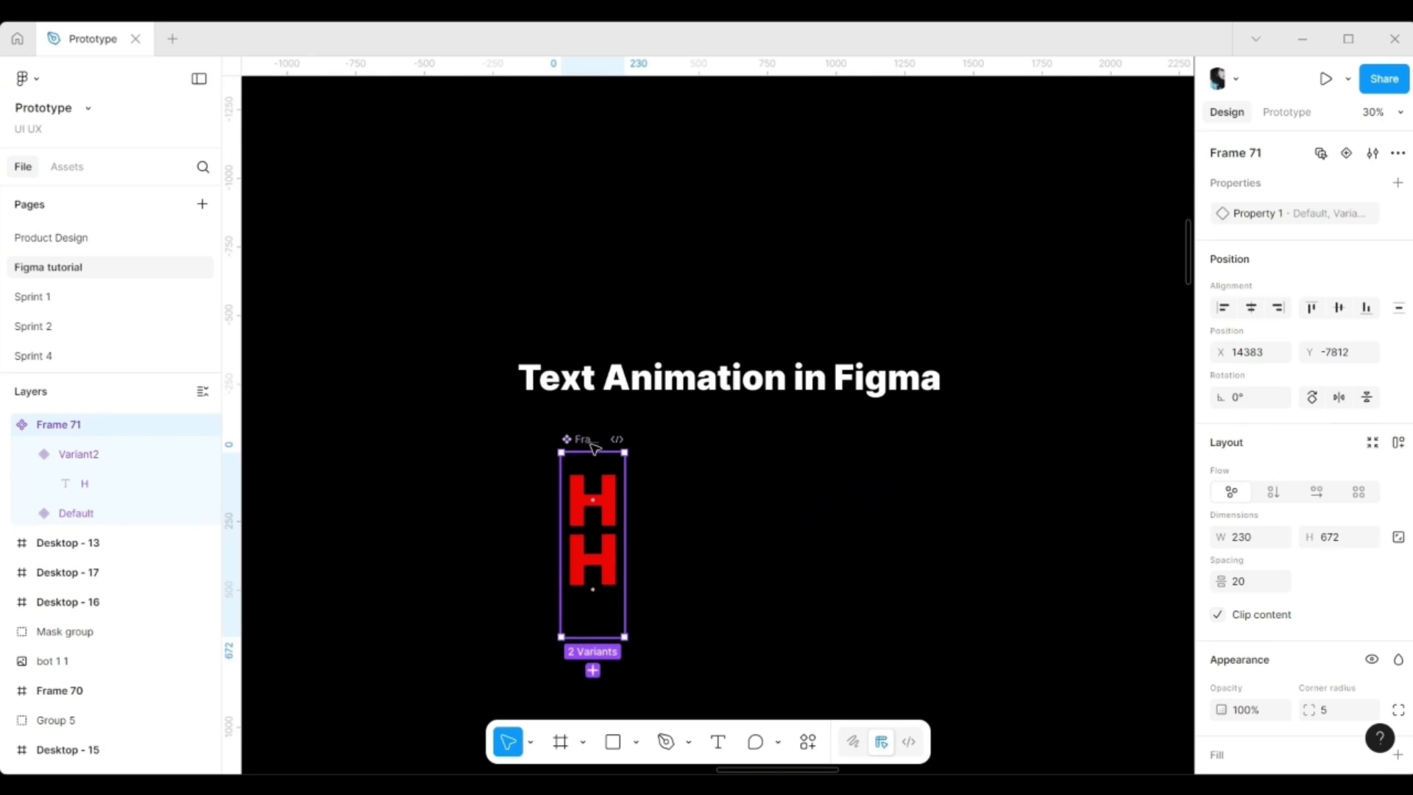
{"action": "key", "text": "ctrl+d"}
{"action": "key", "text": "ctrl+d"}
{"action": "left_click_drag", "start_coordinate": [730, 533], "coordinate": [800, 282]}
{"action": "left_click_drag", "start_coordinate": [668, 351], "coordinate": [684, 167]}
{"action": "left_click", "coordinate": [814, 281]}
{"action": "left_click_drag", "start_coordinate": [814, 280], "coordinate": [769, 166]}
{"action": "scroll", "coordinate": [845, 284], "scroll_direction": "up", "scroll_amount": 4}
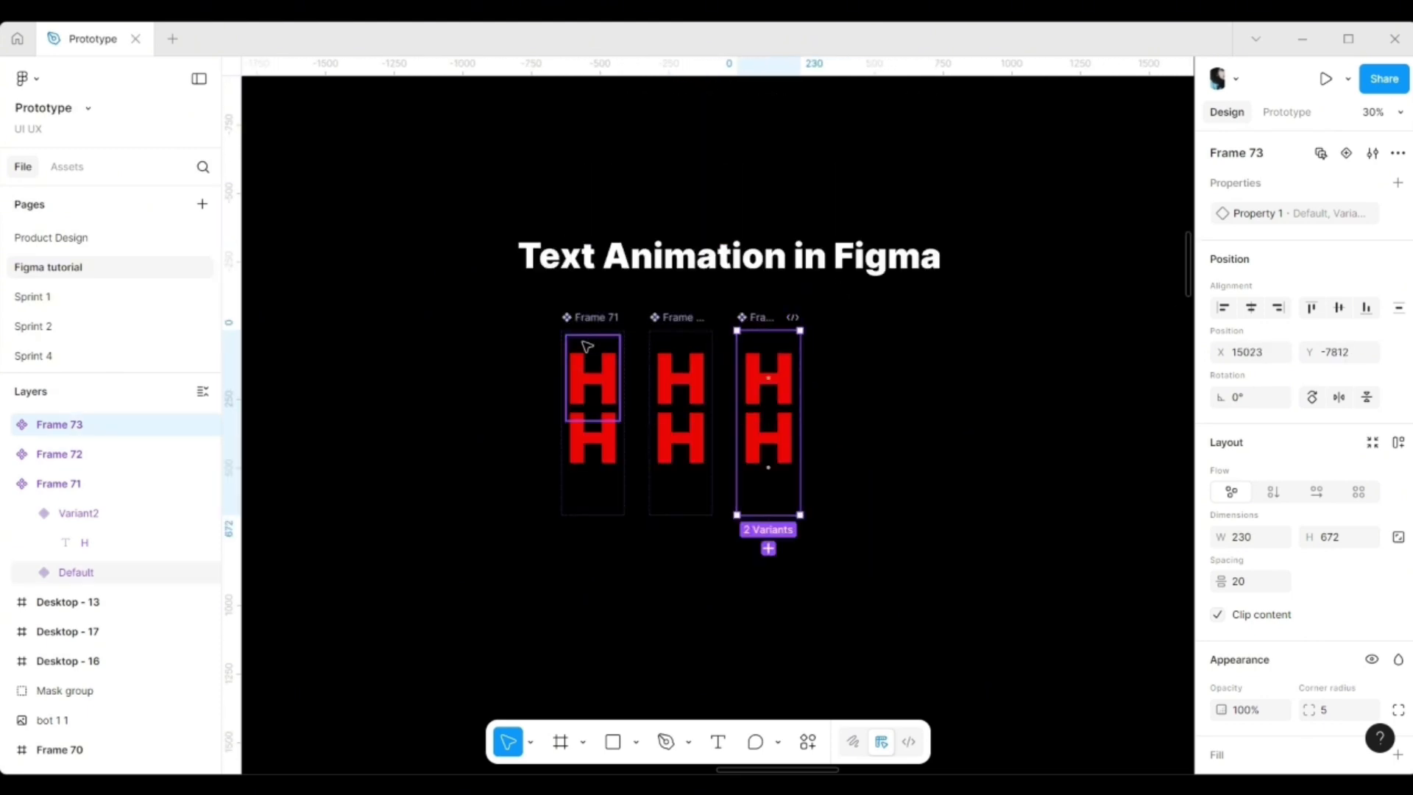
Step: Tighten the row by moving the second component set to X 14653 and shifting the third over to match its gap
{"action": "left_click", "coordinate": [692, 320]}
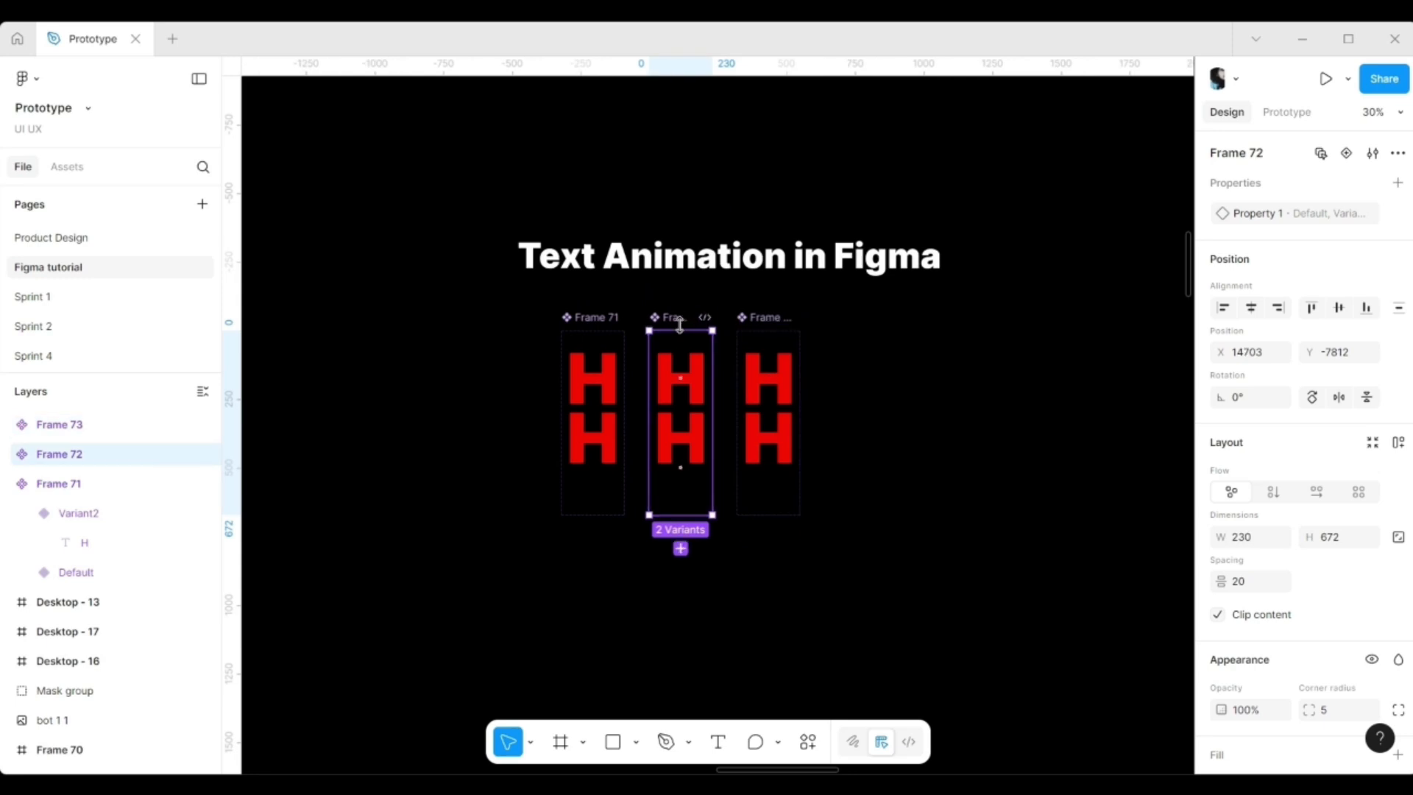
{"action": "mouse_move", "coordinate": [671, 320]}
{"action": "left_mouse_down"}
{"action": "mouse_move", "coordinate": [670, 297]}
{"action": "mouse_move", "coordinate": [658, 313]}
{"action": "mouse_move", "coordinate": [671, 321]}
{"action": "left_mouse_up"}
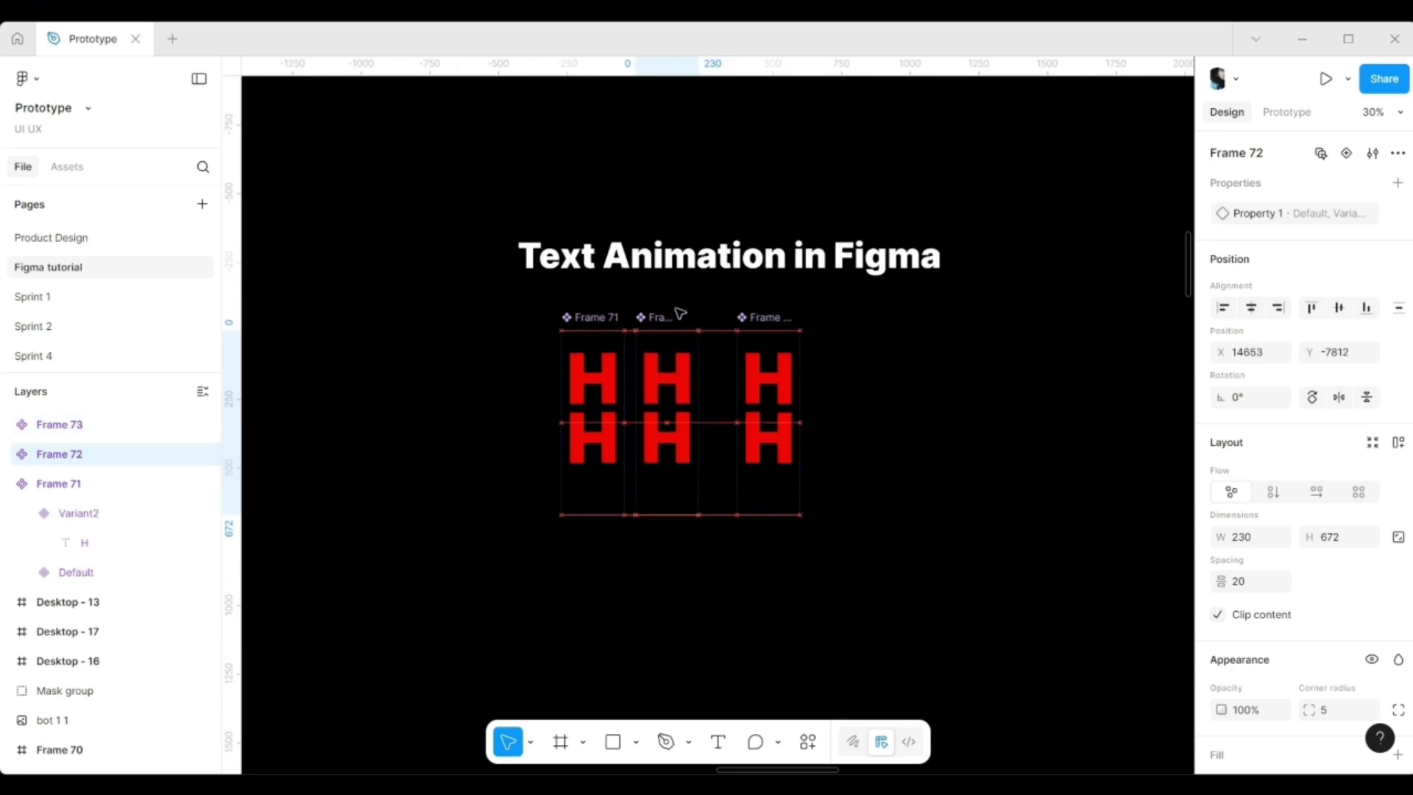
{"action": "left_click_drag", "start_coordinate": [760, 317], "coordinate": [729, 313]}
Step: Duplicate the H component set twice more and line up the copies as the fourth and fifth in the row
{"action": "key", "text": "ctrl+d"}
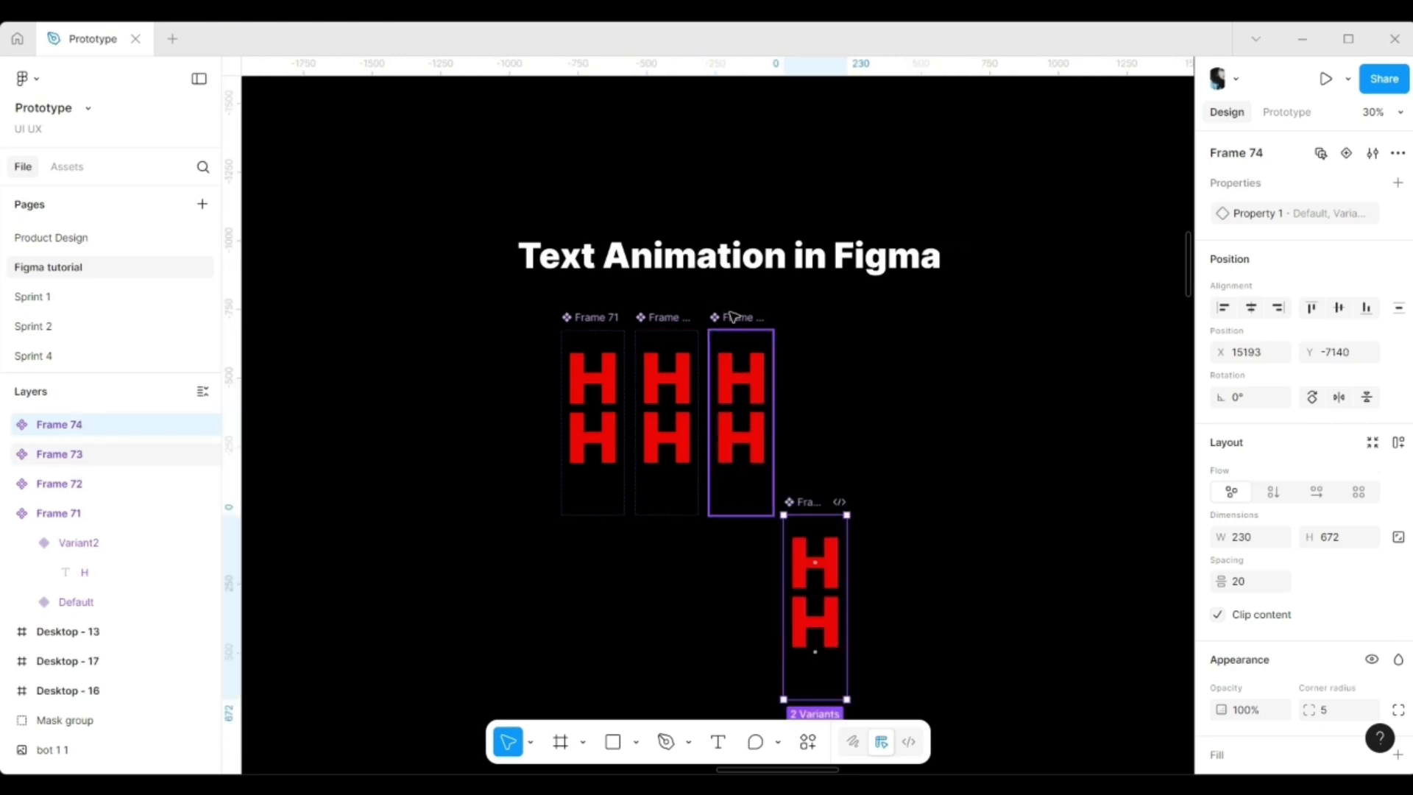
{"action": "left_click_drag", "start_coordinate": [802, 502], "coordinate": [803, 315]}
{"action": "key", "text": "ctrl+d"}
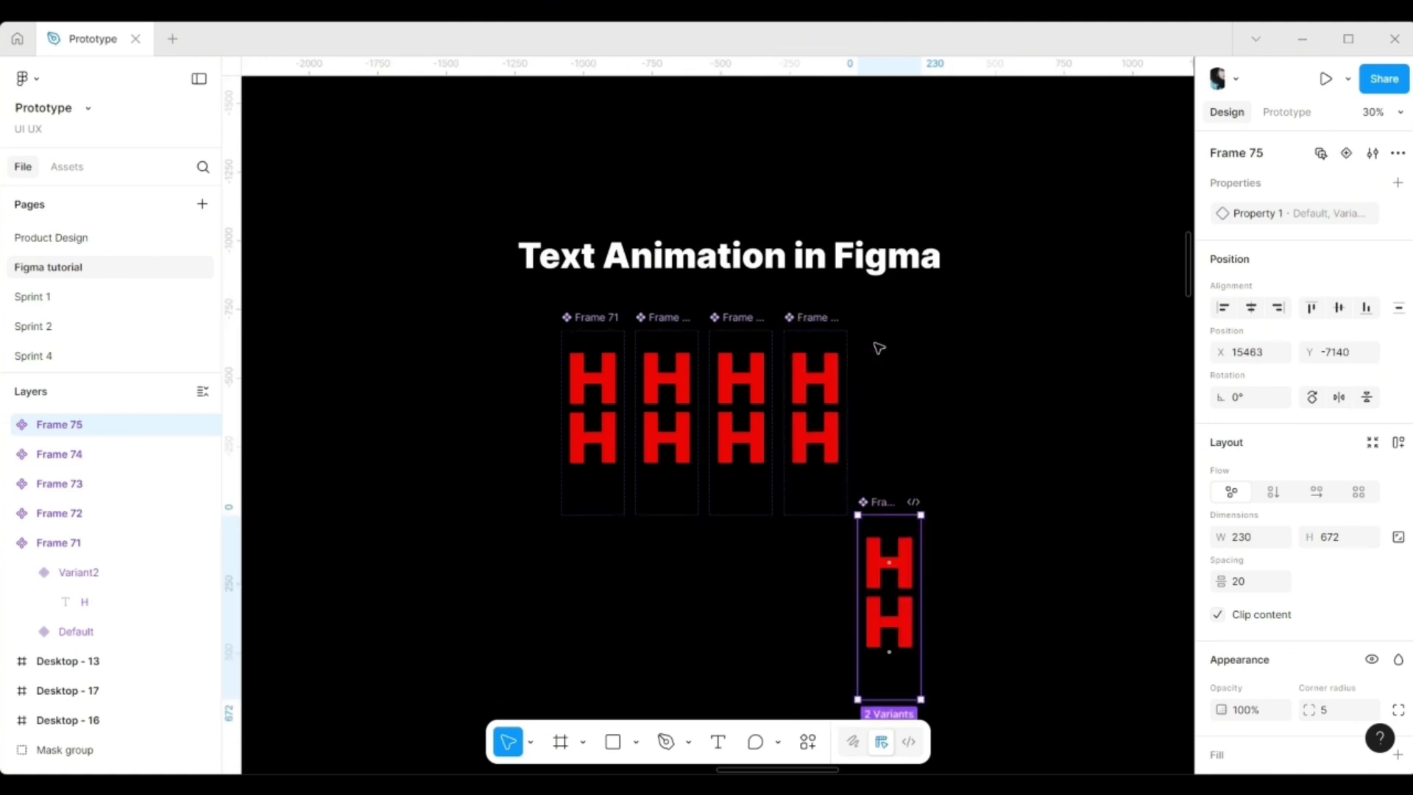
{"action": "left_click_drag", "start_coordinate": [892, 492], "coordinate": [892, 318]}
Step: Change the letter in both variants of the second component set to E
{"action": "scroll", "coordinate": [621, 404], "scroll_direction": "up", "scroll_amount": 5}
{"action": "left_click", "coordinate": [707, 345]}
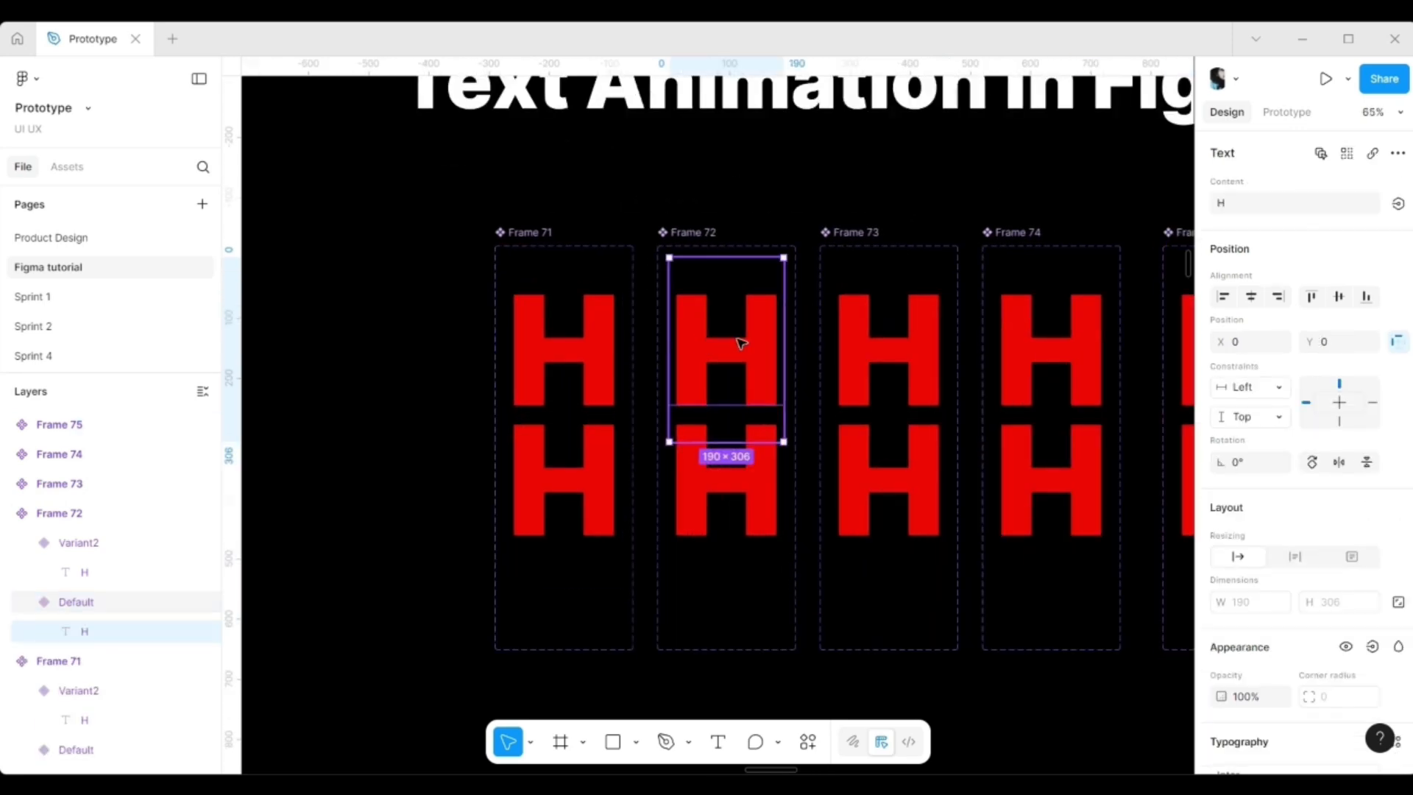
{"action": "double_click", "coordinate": [739, 339]}
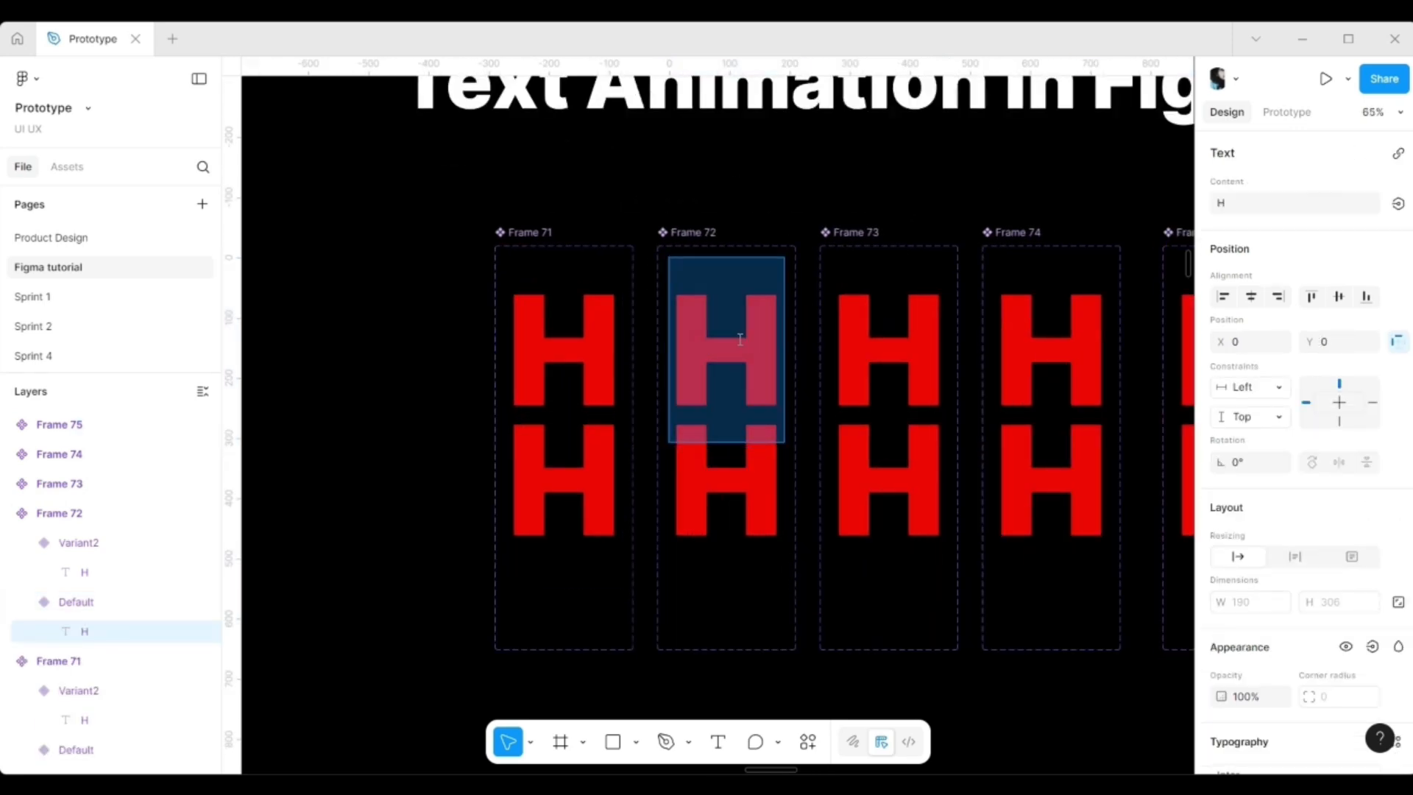
{"action": "type", "text": "E"}
{"action": "left_click", "coordinate": [741, 506]}
{"action": "double_click", "coordinate": [741, 506]}
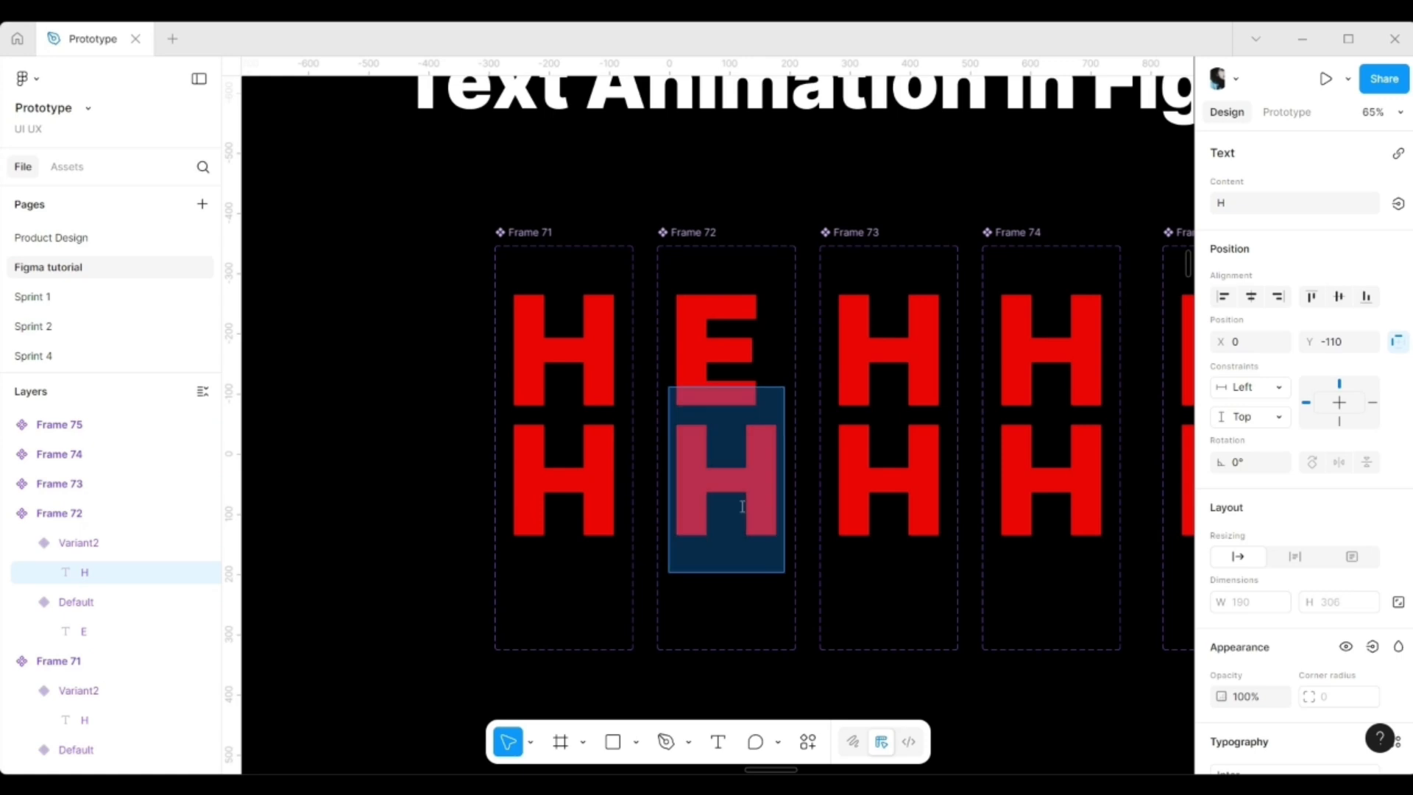
{"action": "type", "text": "E"}
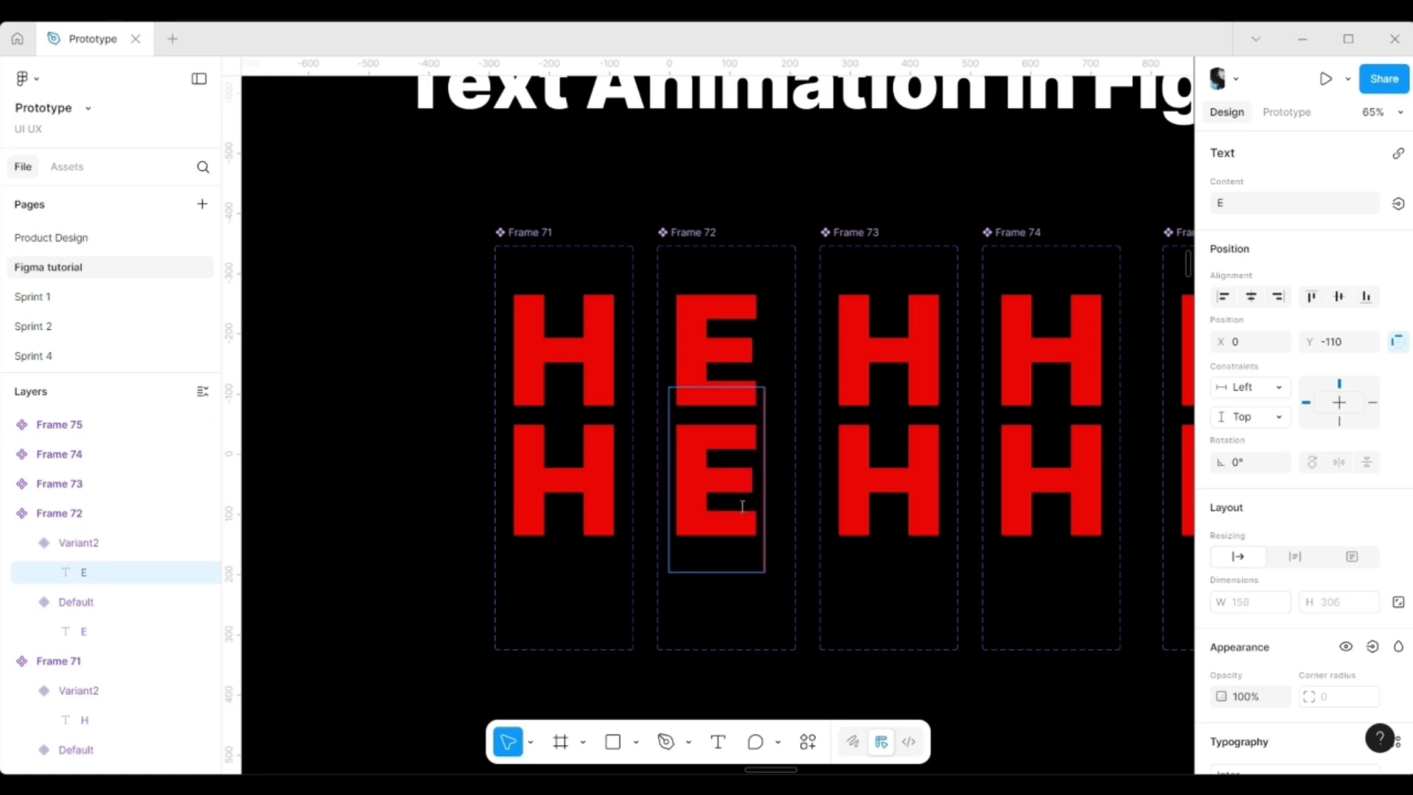
Step: Change the letter in both variants of the third component set to L
{"action": "left_click", "coordinate": [903, 332]}
{"action": "double_click", "coordinate": [903, 332]}
{"action": "type", "text": "L"}
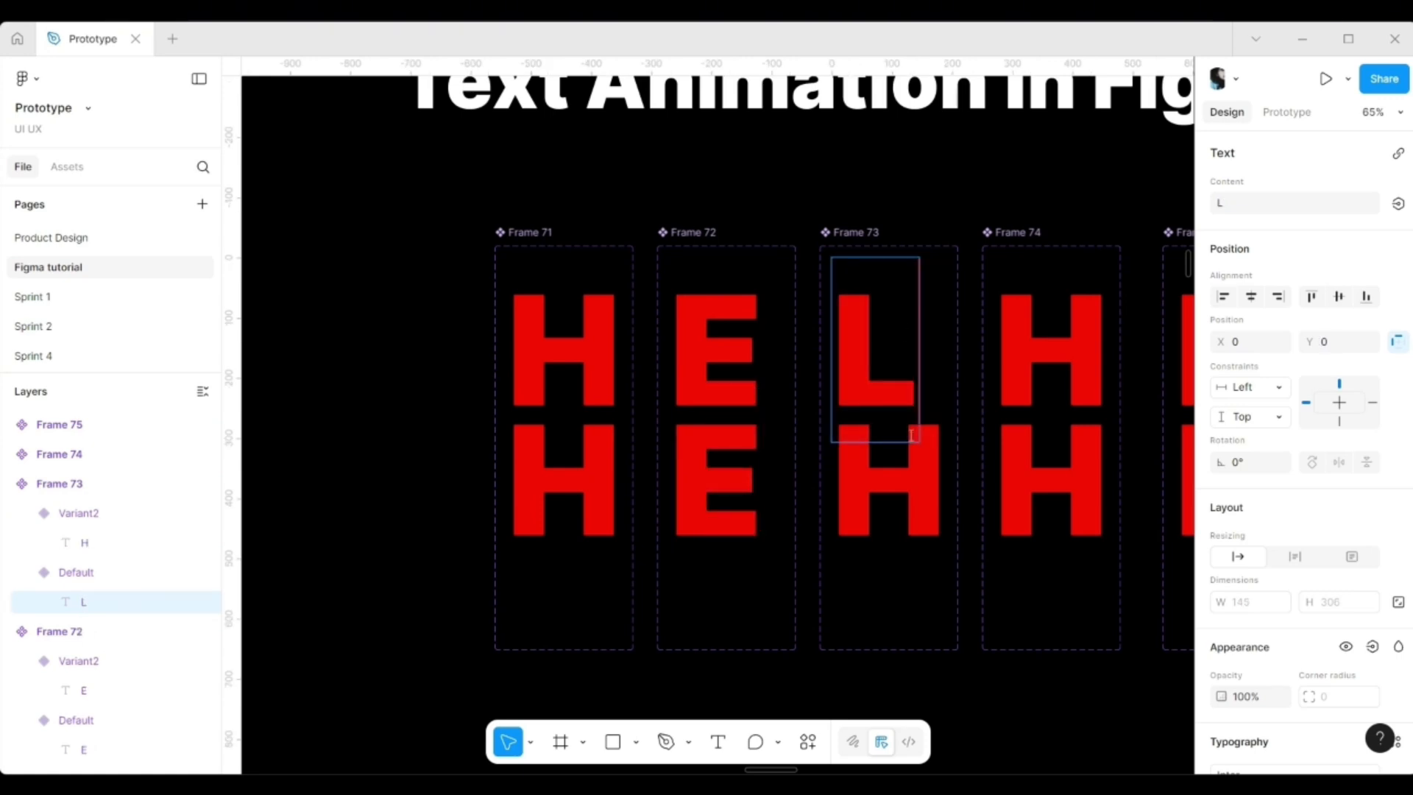
{"action": "left_click", "coordinate": [912, 477]}
{"action": "double_click", "coordinate": [912, 477]}
{"action": "type", "text": "L"}
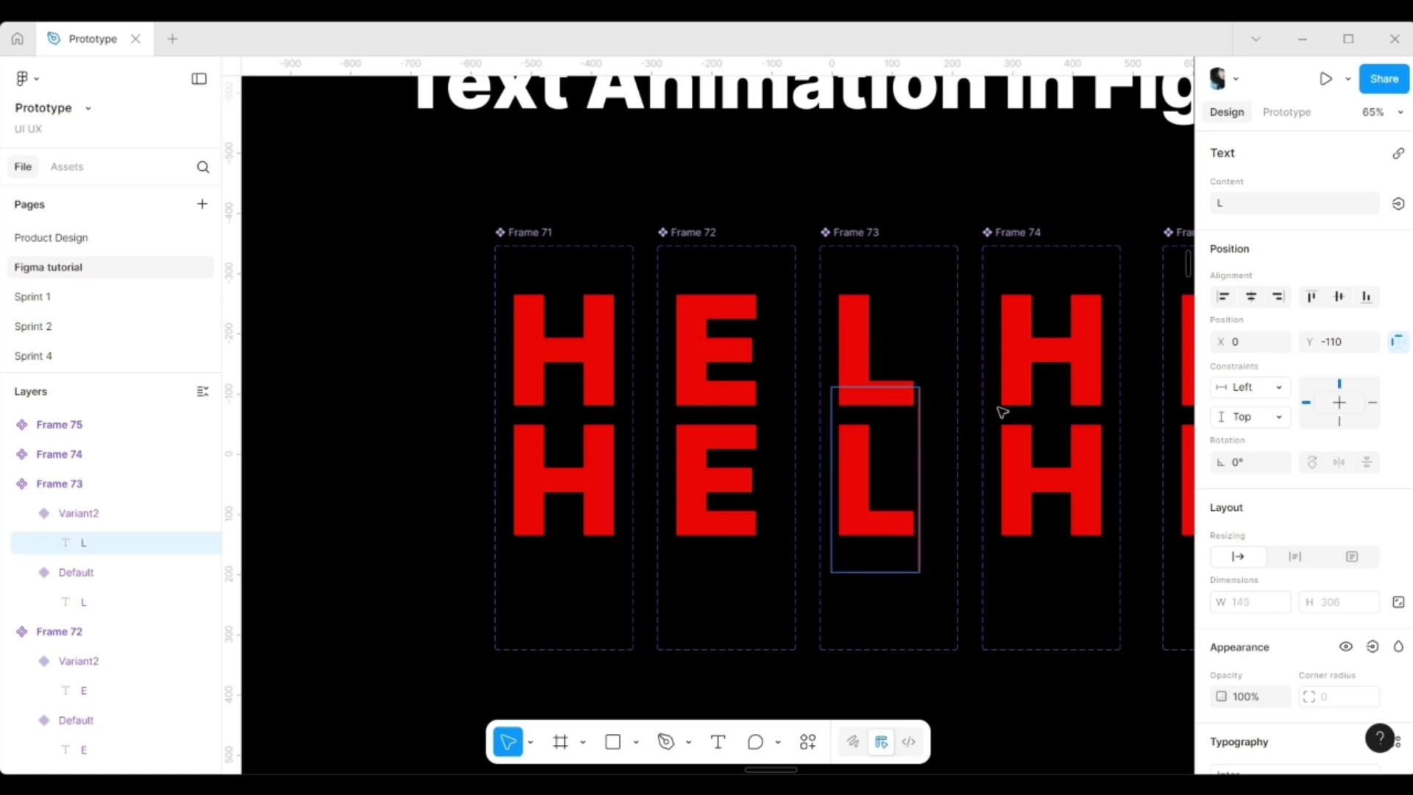
Step: Replace the H in both variants of the fourth component set, Frame 74, with L
{"action": "left_click", "coordinate": [1042, 323]}
{"action": "double_click", "coordinate": [1042, 323]}
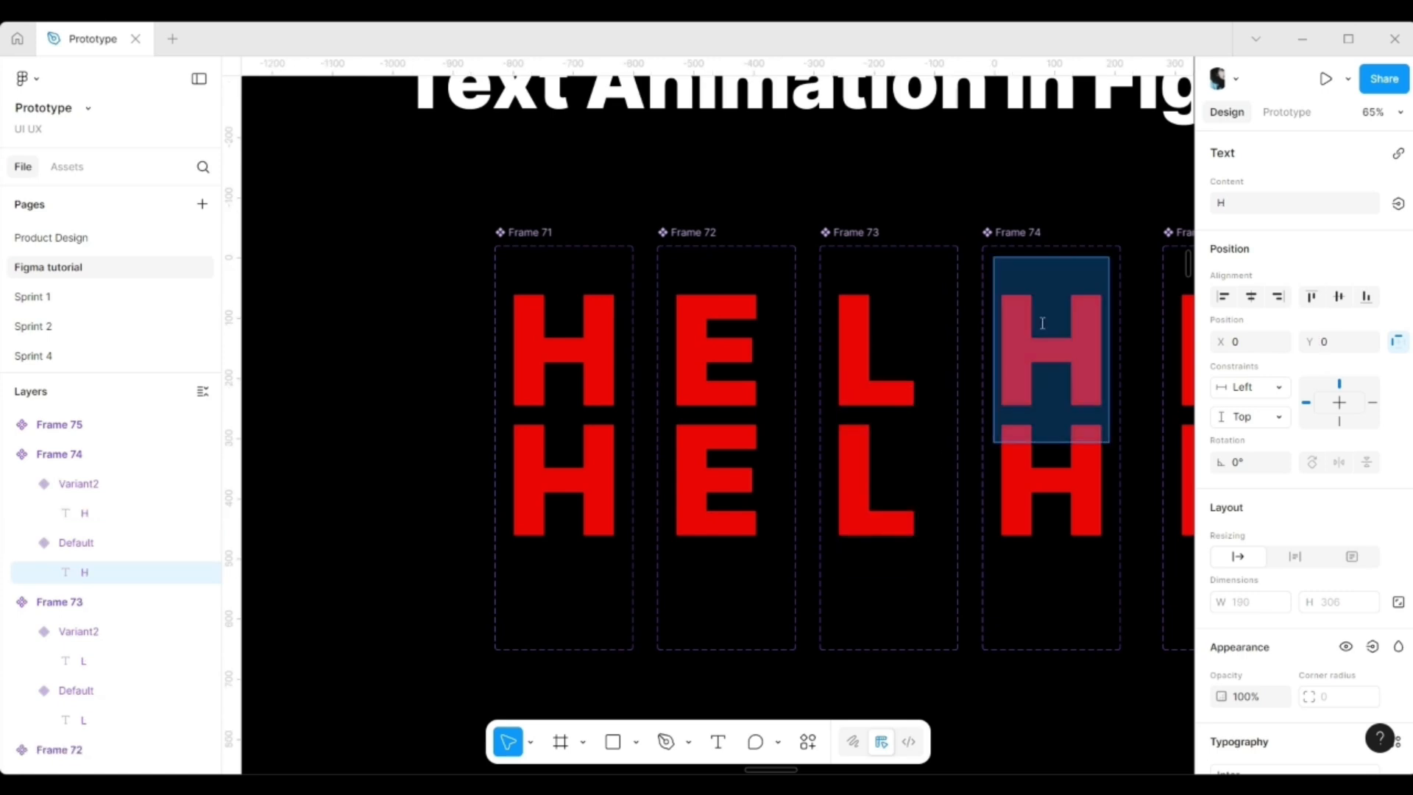
{"action": "type", "text": "L"}
{"action": "left_click", "coordinate": [1023, 462]}
{"action": "double_click", "coordinate": [1024, 462]}
{"action": "type", "text": "L"}
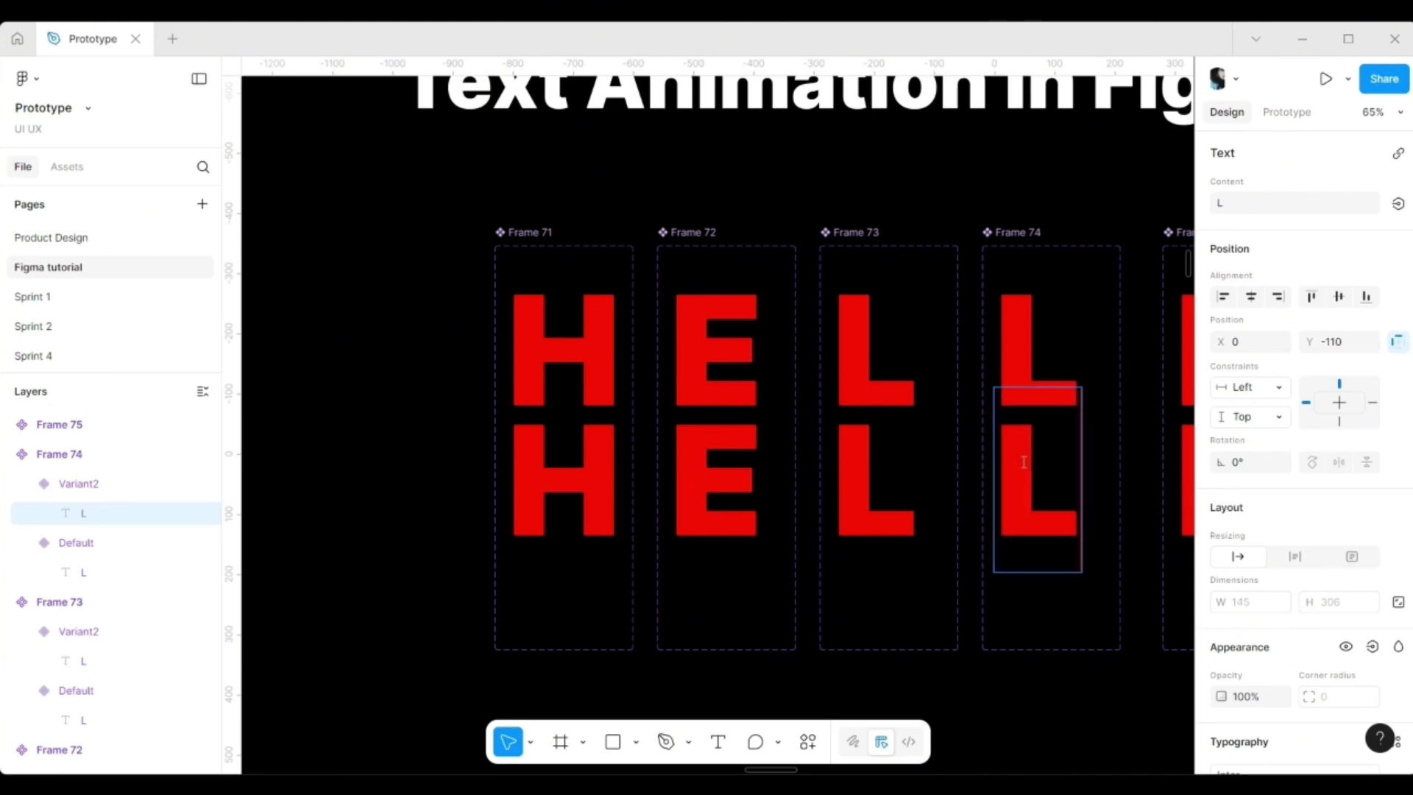
Step: Change the letter in both variants of the fifth component set to O and finish the text editing
{"action": "scroll", "coordinate": [1098, 470], "scroll_direction": "right", "scroll_amount": 3}
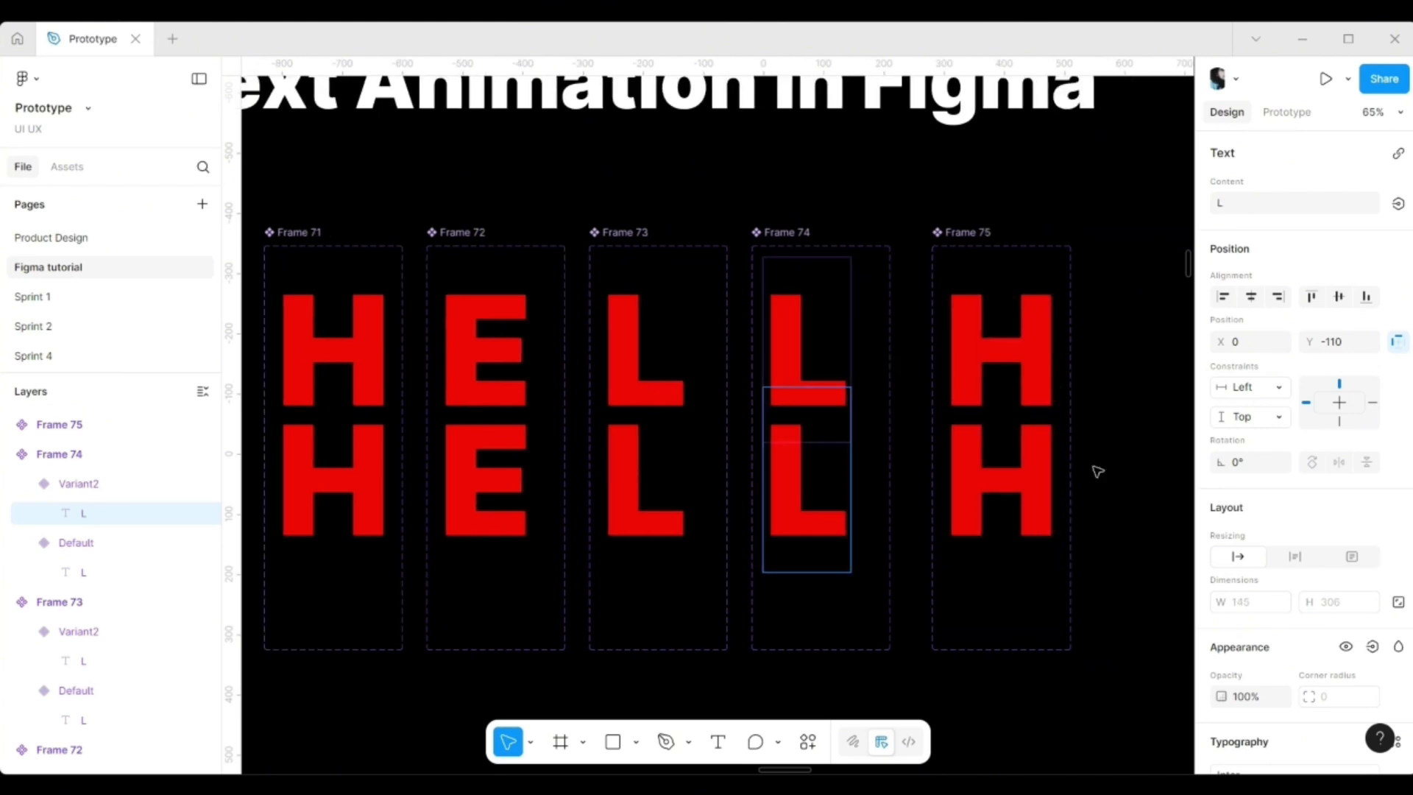
{"action": "double_click", "coordinate": [988, 329]}
{"action": "type", "text": "O"}
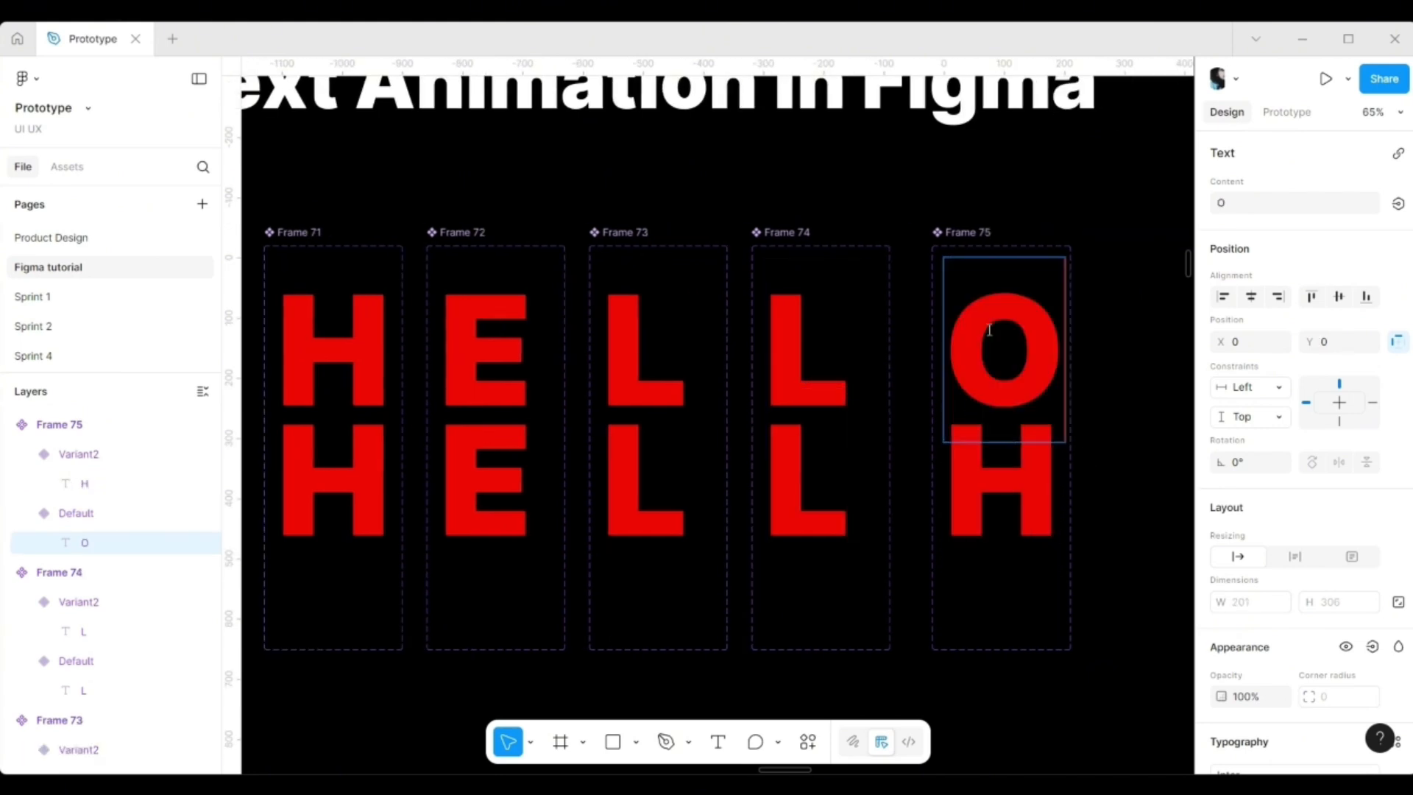
{"action": "left_click", "coordinate": [994, 462]}
{"action": "double_click", "coordinate": [993, 463]}
{"action": "type", "text": "O"}
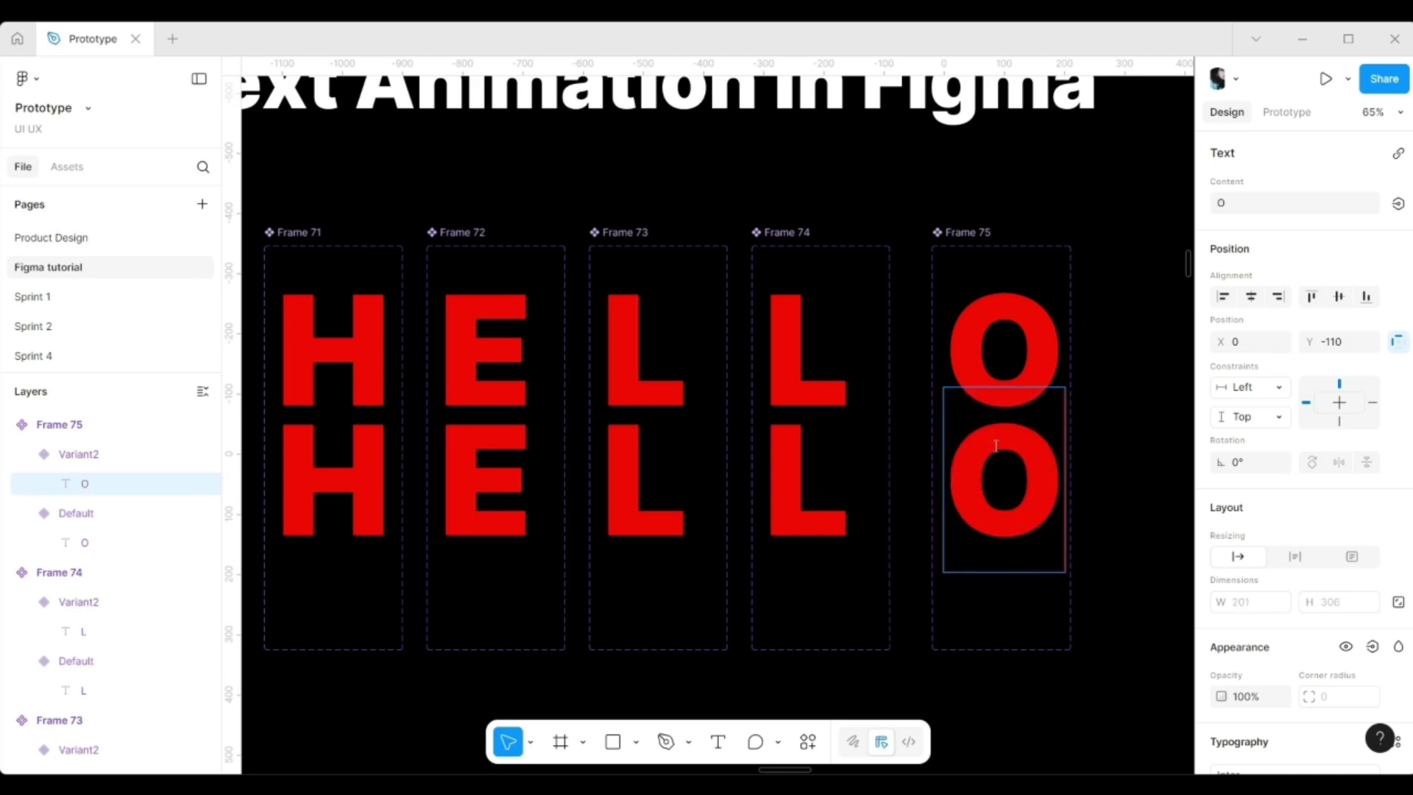
{"action": "scroll", "coordinate": [995, 434], "scroll_direction": "down", "scroll_amount": 3}
{"action": "key", "text": "Escape"}
Step: Draw a frame about 2057 by 1216 below the HELLO component sets and fill it with black, 000000
{"action": "scroll", "coordinate": [485, 333], "scroll_direction": "down", "scroll_amount": 3}
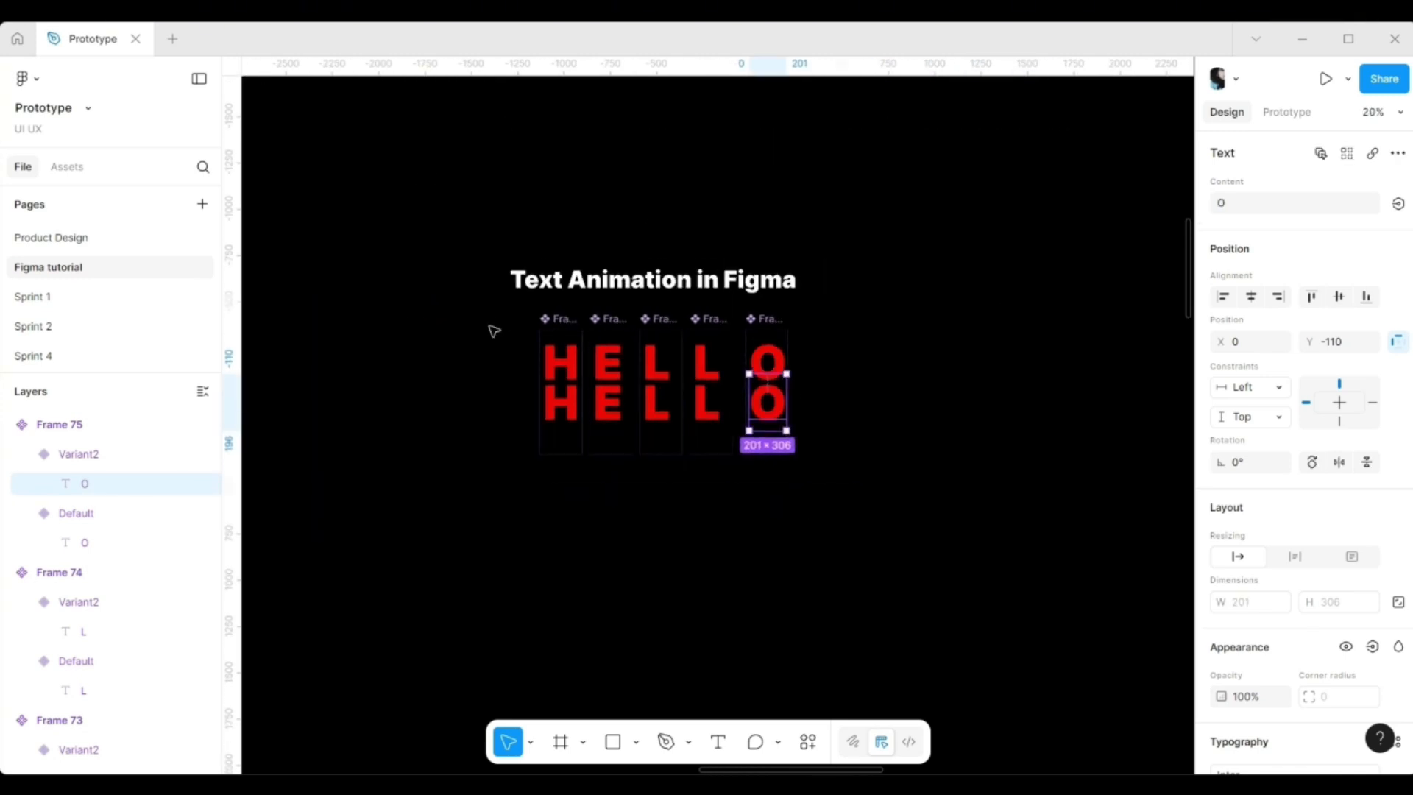
{"action": "left_click", "coordinate": [688, 564]}
{"action": "scroll", "coordinate": [645, 695], "scroll_direction": "down", "scroll_amount": 3}
{"action": "left_click", "coordinate": [636, 741]}
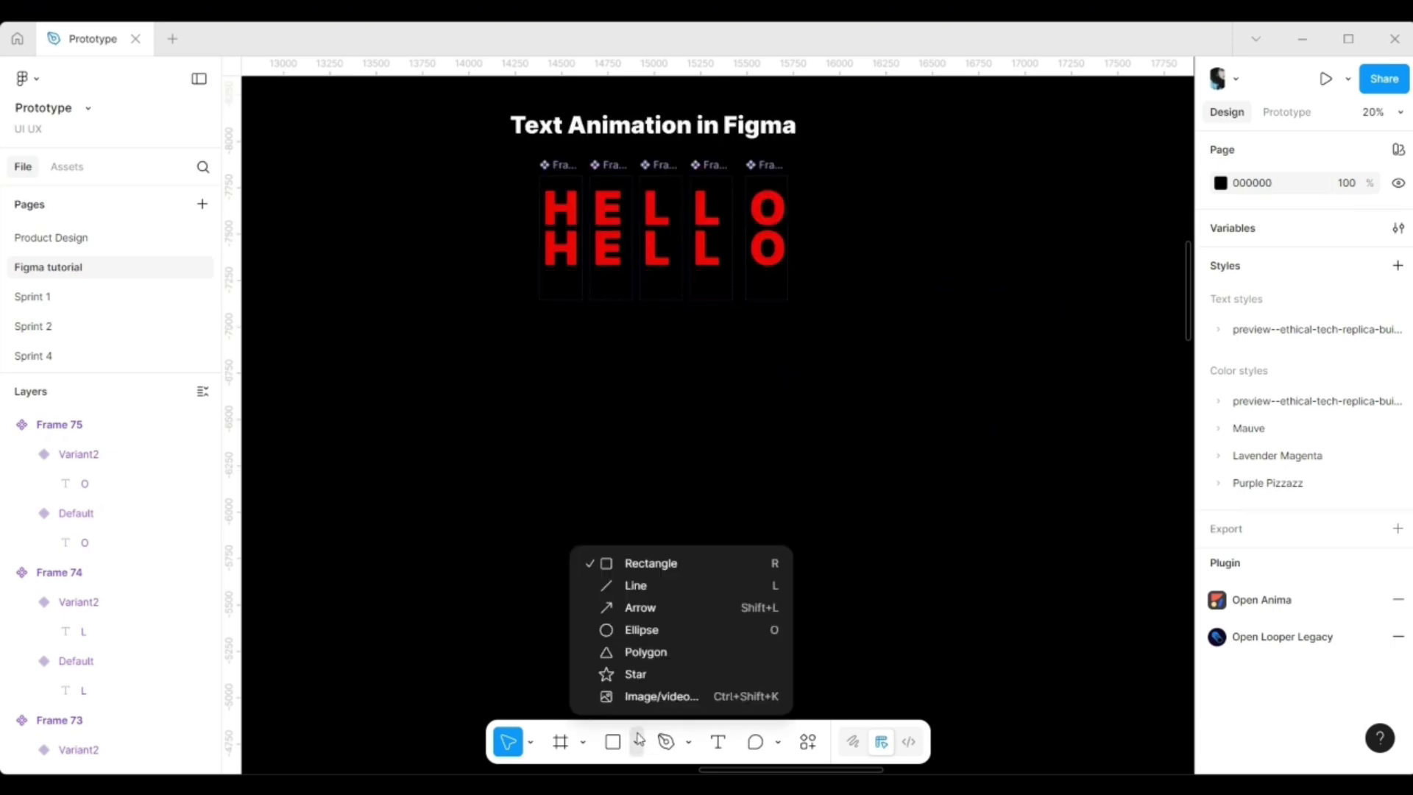
{"action": "left_click", "coordinate": [583, 741]}
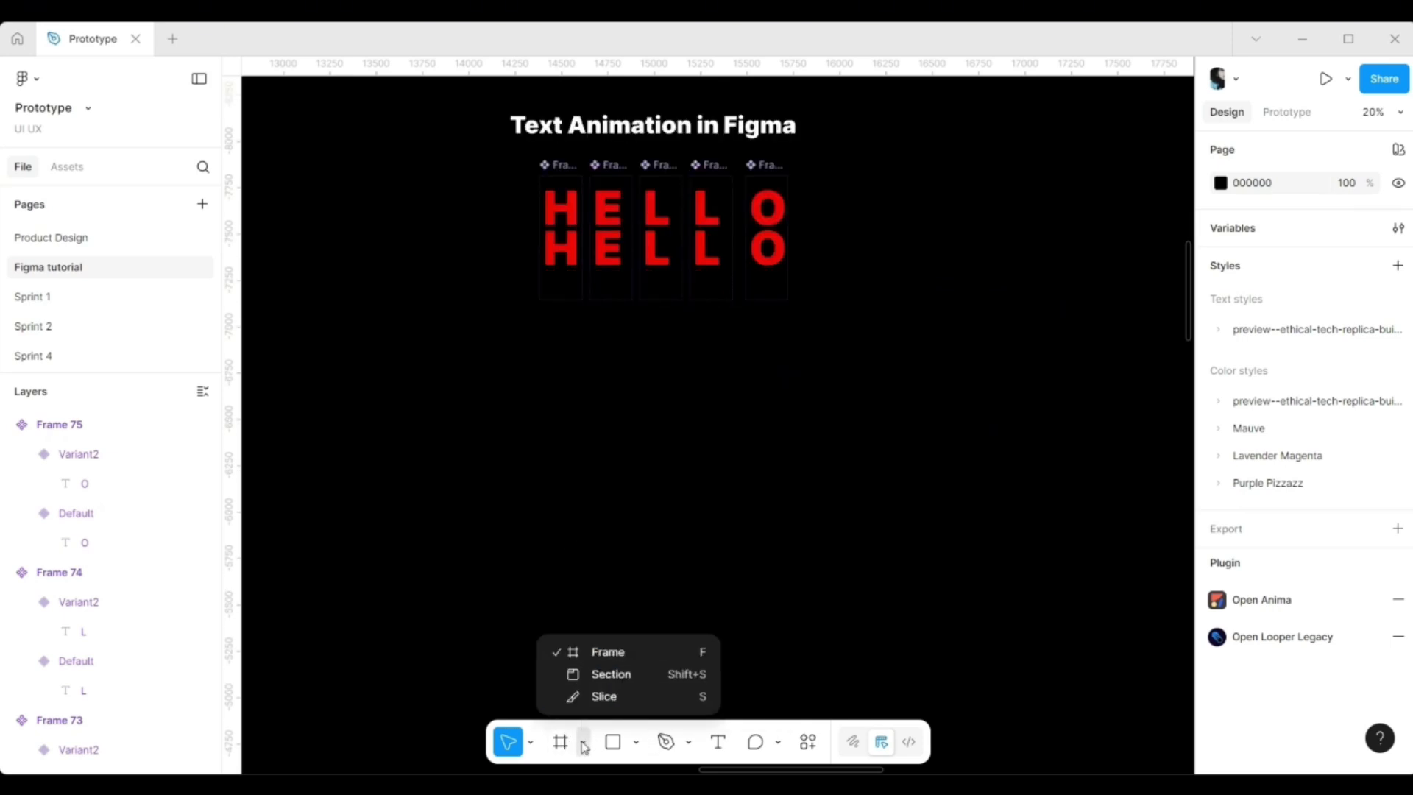
{"action": "left_click", "coordinate": [596, 649]}
{"action": "left_click_drag", "start_coordinate": [470, 343], "coordinate": [852, 568]}
{"action": "scroll", "coordinate": [1218, 662], "scroll_direction": "down", "scroll_amount": 2}
{"action": "left_click", "coordinate": [1218, 651]}
{"action": "left_click_drag", "start_coordinate": [1067, 464], "coordinate": [937, 593]}
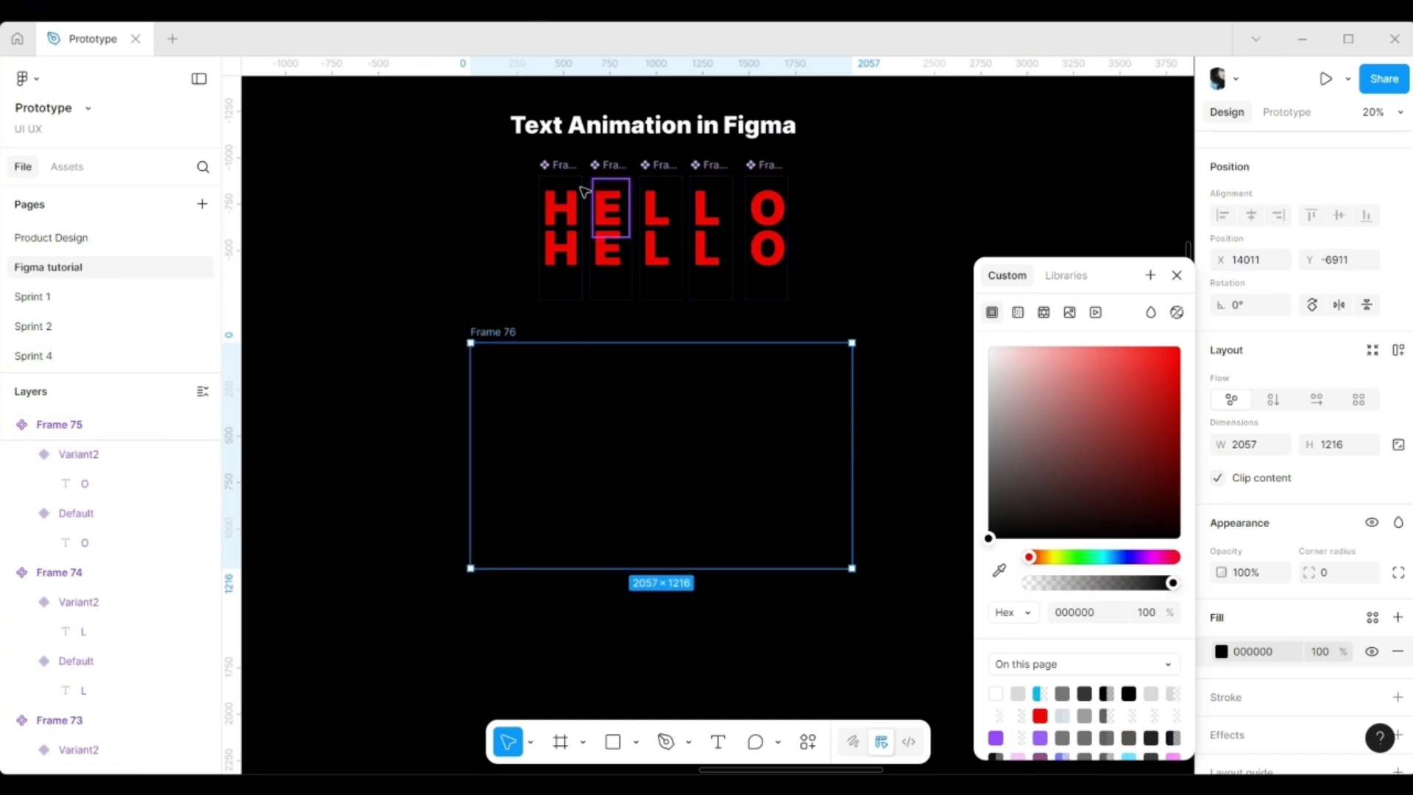
Step: Place an instance of each component set's Default variant in a row inside the black frame, spelling HELLO
{"action": "left_click_drag", "start_coordinate": [562, 213], "coordinate": [535, 433]}
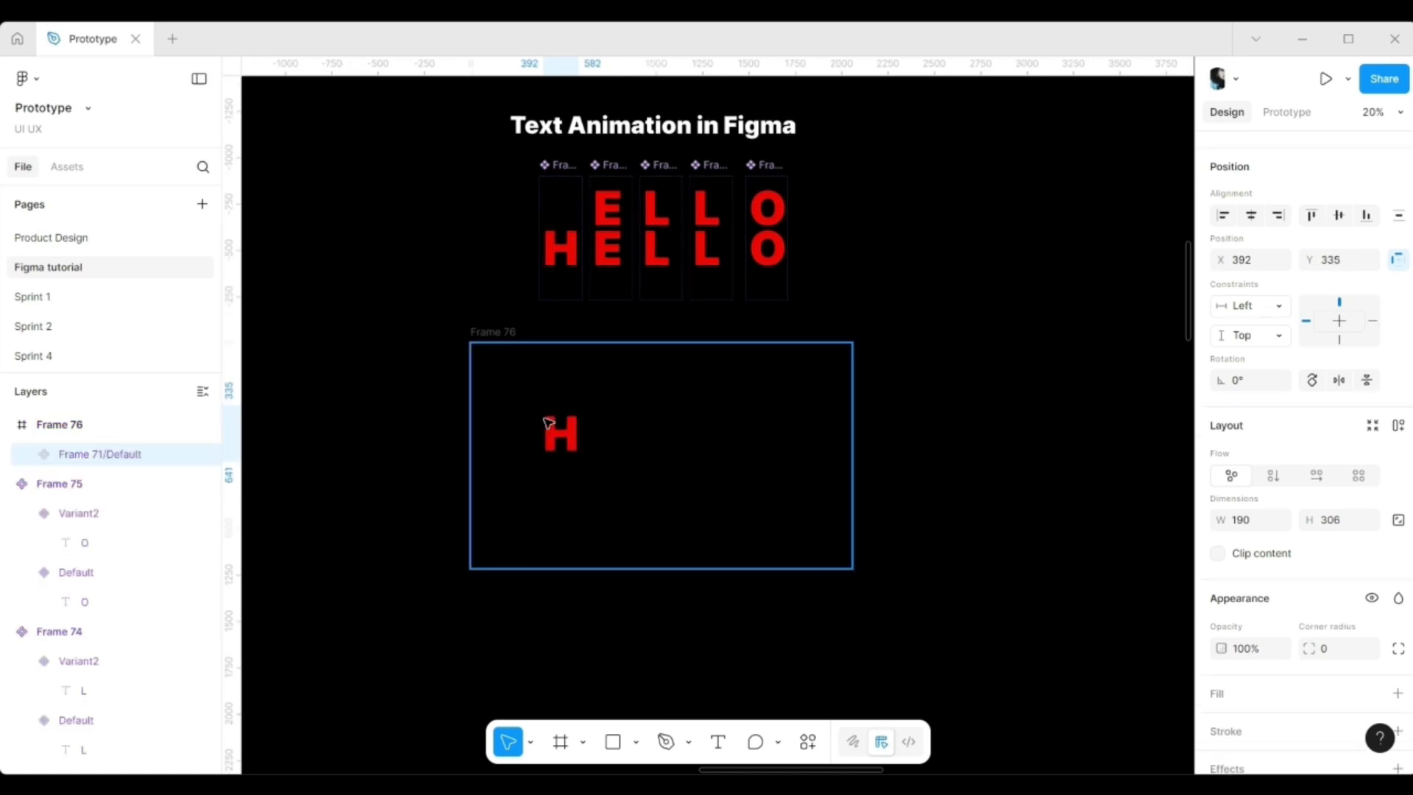
{"action": "key", "text": "ctrl+z"}
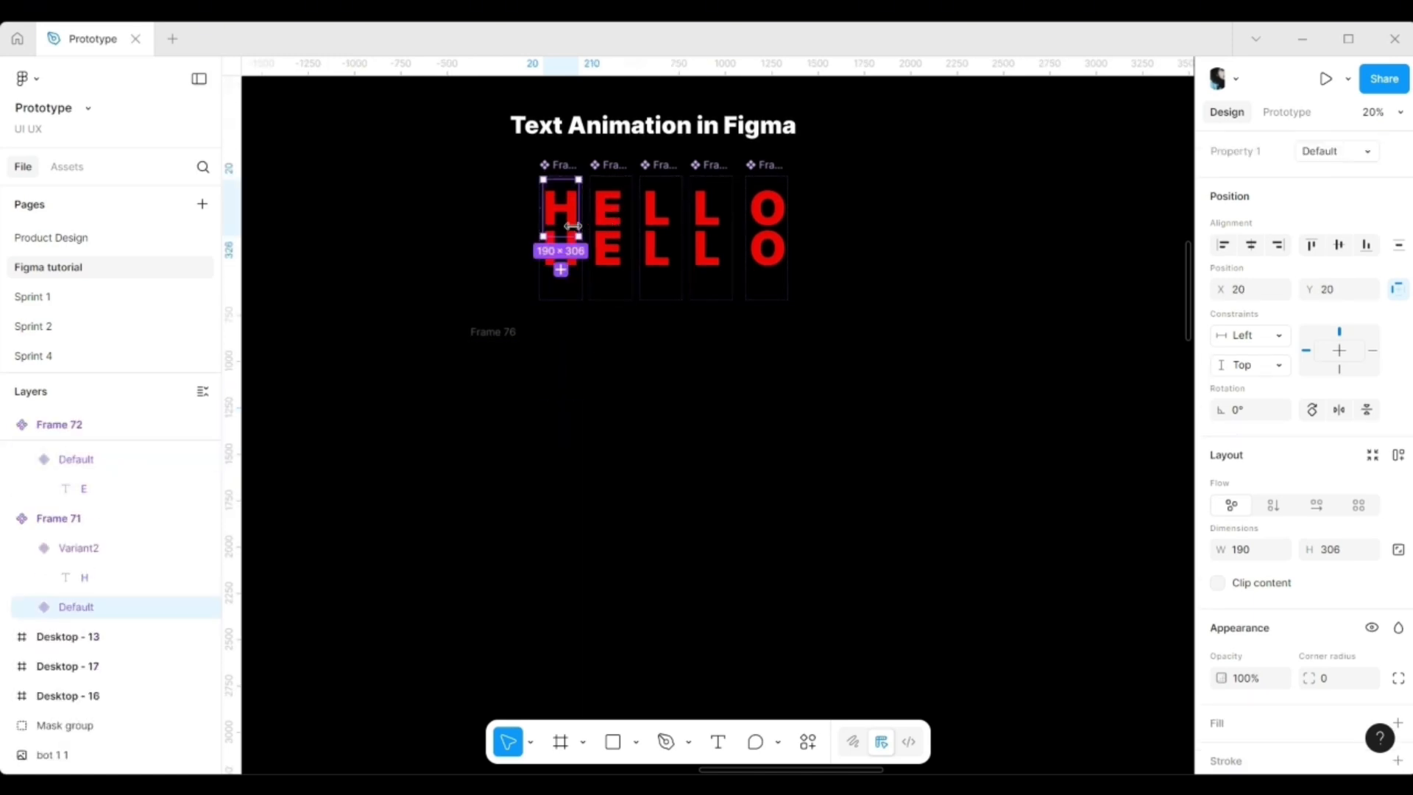
{"action": "left_click_drag", "start_coordinate": [557, 208], "coordinate": [539, 434]}
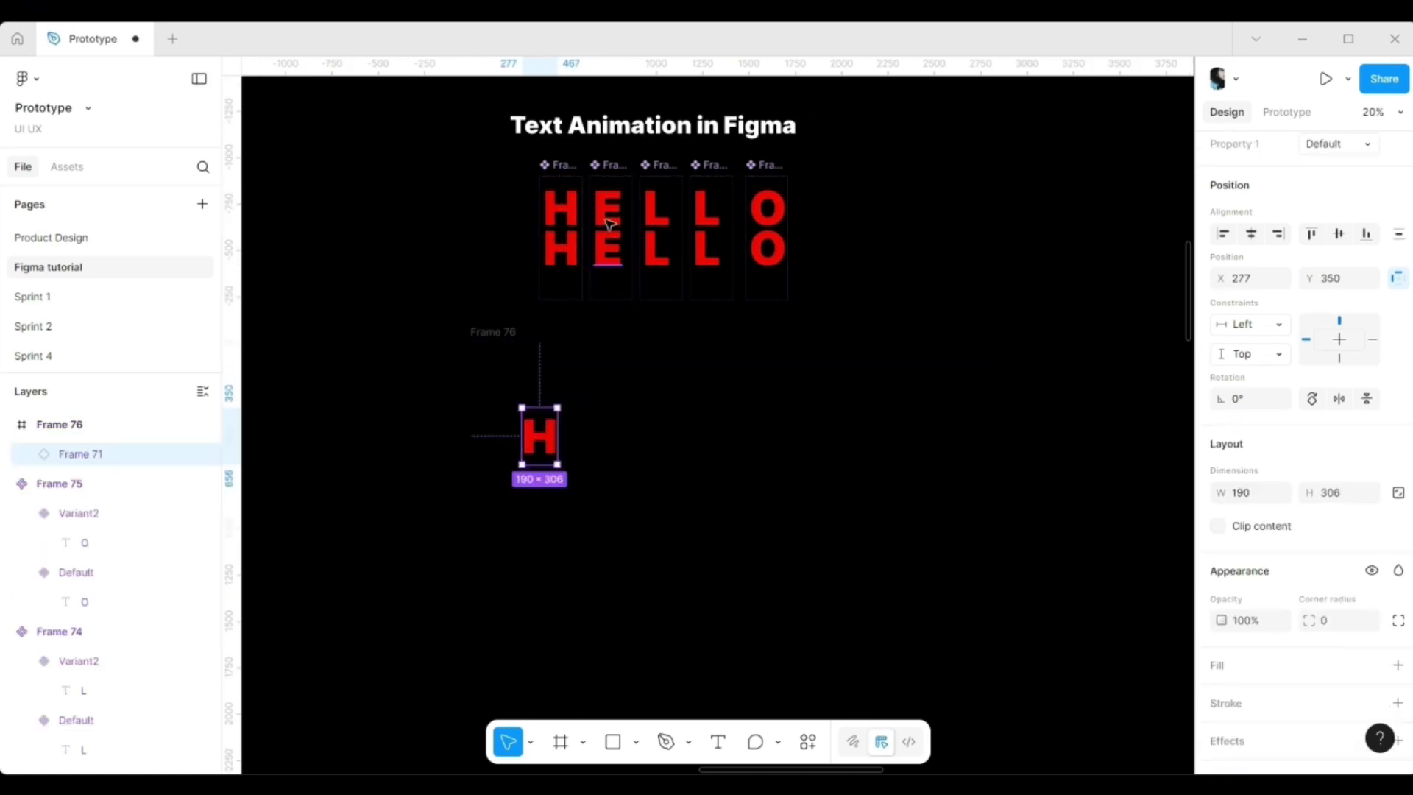
{"action": "left_click_drag", "start_coordinate": [612, 211], "coordinate": [613, 437]}
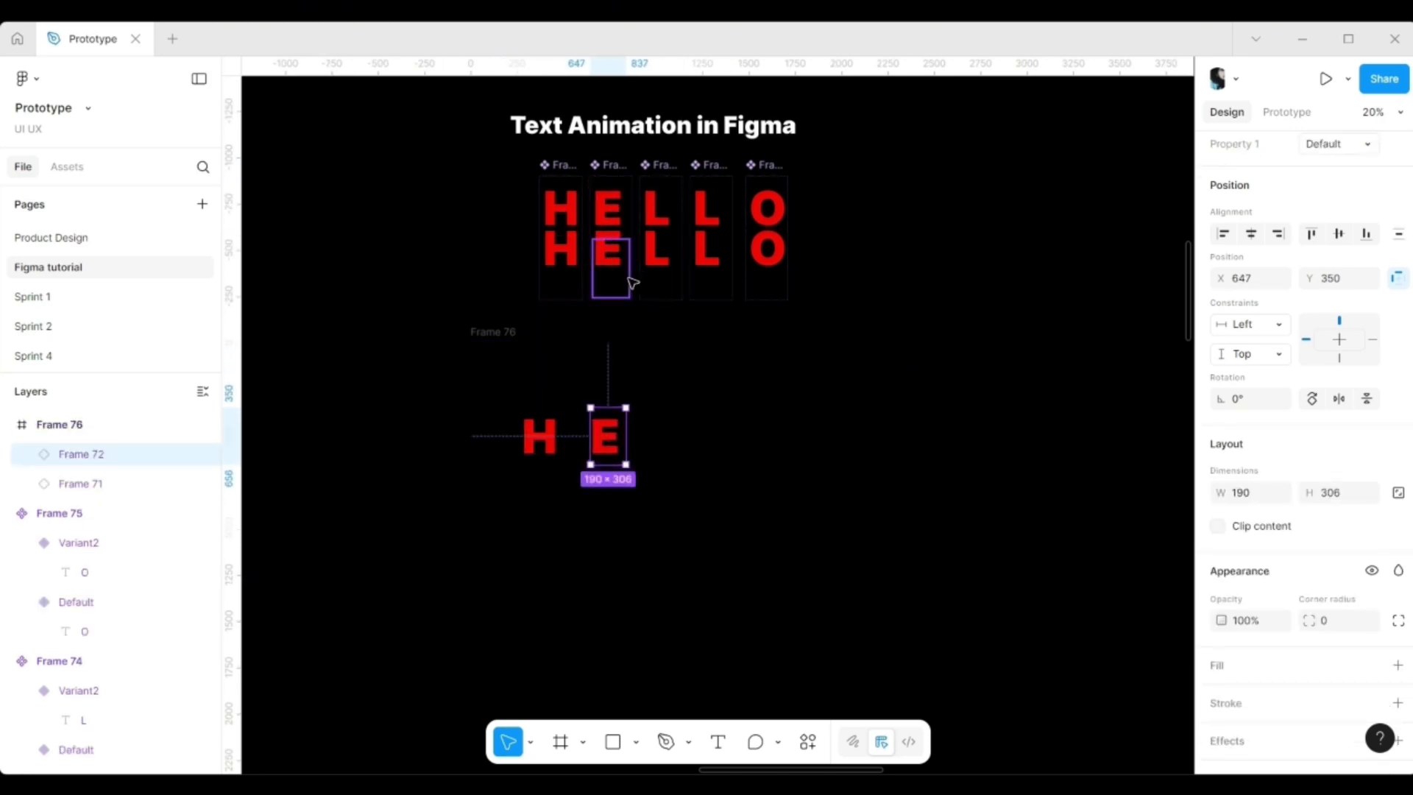
{"action": "left_click", "coordinate": [669, 203]}
{"action": "left_click_drag", "start_coordinate": [668, 201], "coordinate": [686, 404]}
{"action": "left_click_drag", "start_coordinate": [709, 232], "coordinate": [744, 432]}
{"action": "left_click", "coordinate": [774, 206]}
{"action": "left_click_drag", "start_coordinate": [775, 204], "coordinate": [807, 427]}
Step: Select the five letter instances in the black frame and align their top edges
{"action": "left_click", "coordinate": [539, 435]}
{"action": "left_click", "coordinate": [607, 436], "text": "shift"}
{"action": "left_click", "coordinate": [672, 435], "text": "shift"}
{"action": "left_click", "coordinate": [732, 437], "text": "shift"}
{"action": "left_click", "coordinate": [796, 435], "text": "shift"}
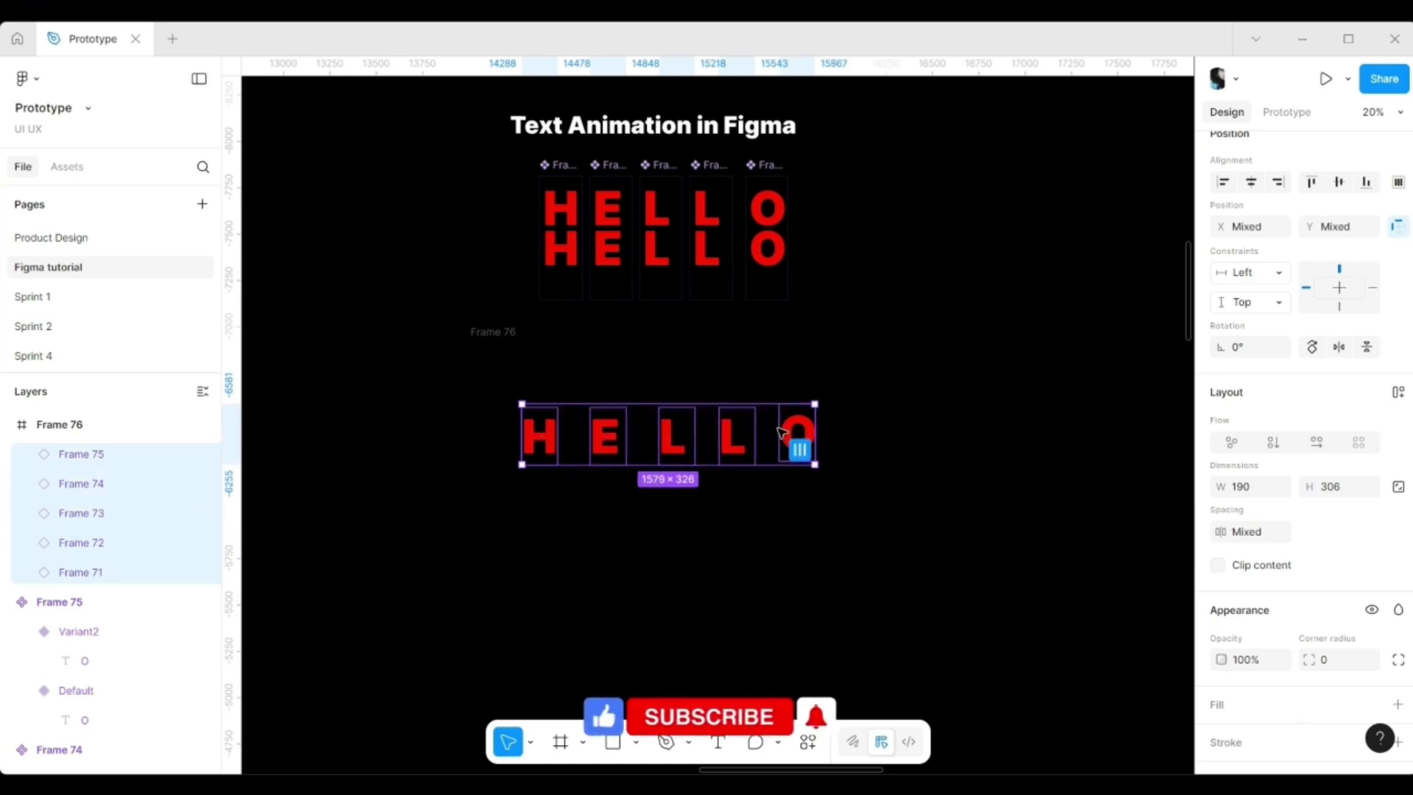
{"action": "left_click", "coordinate": [1252, 182]}
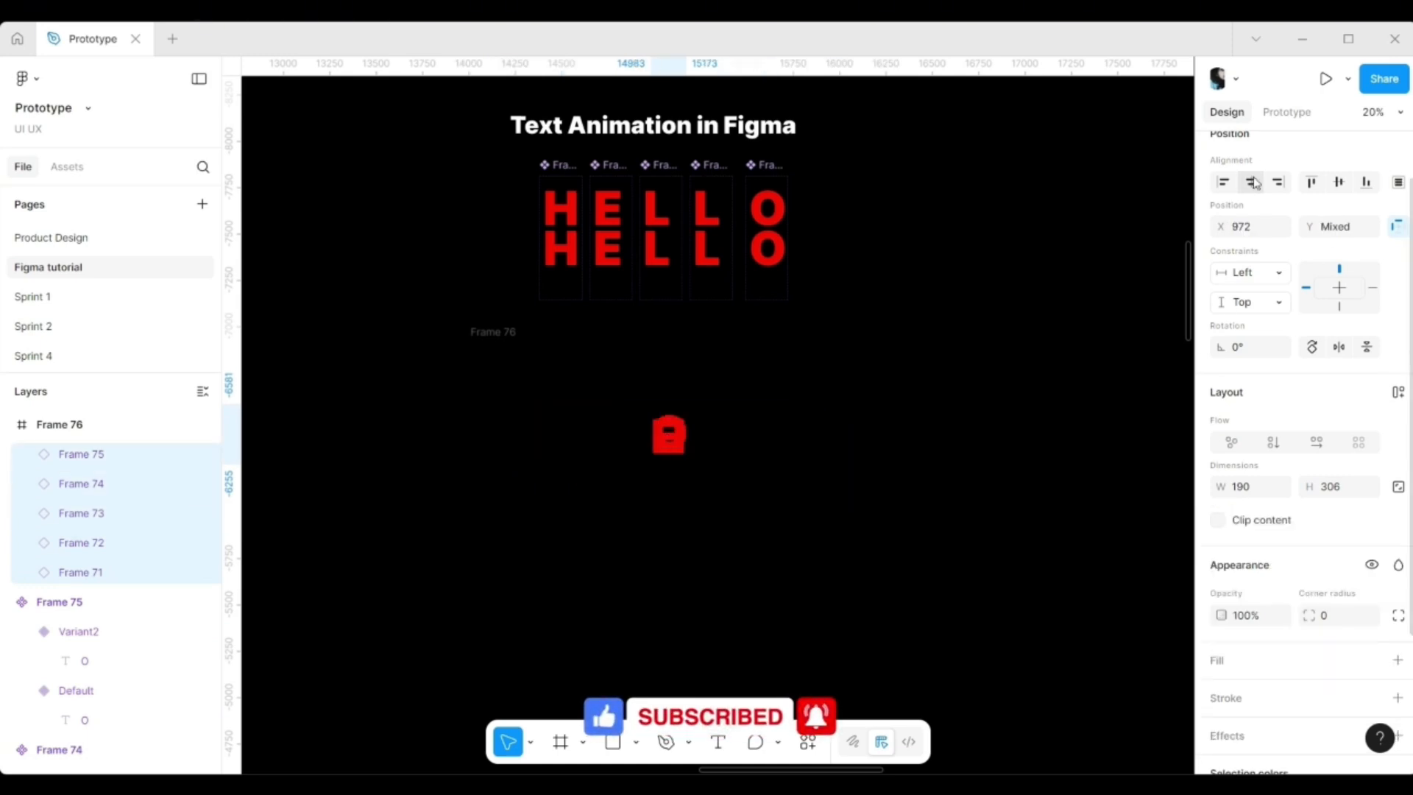
{"action": "key", "text": "ctrl+z"}
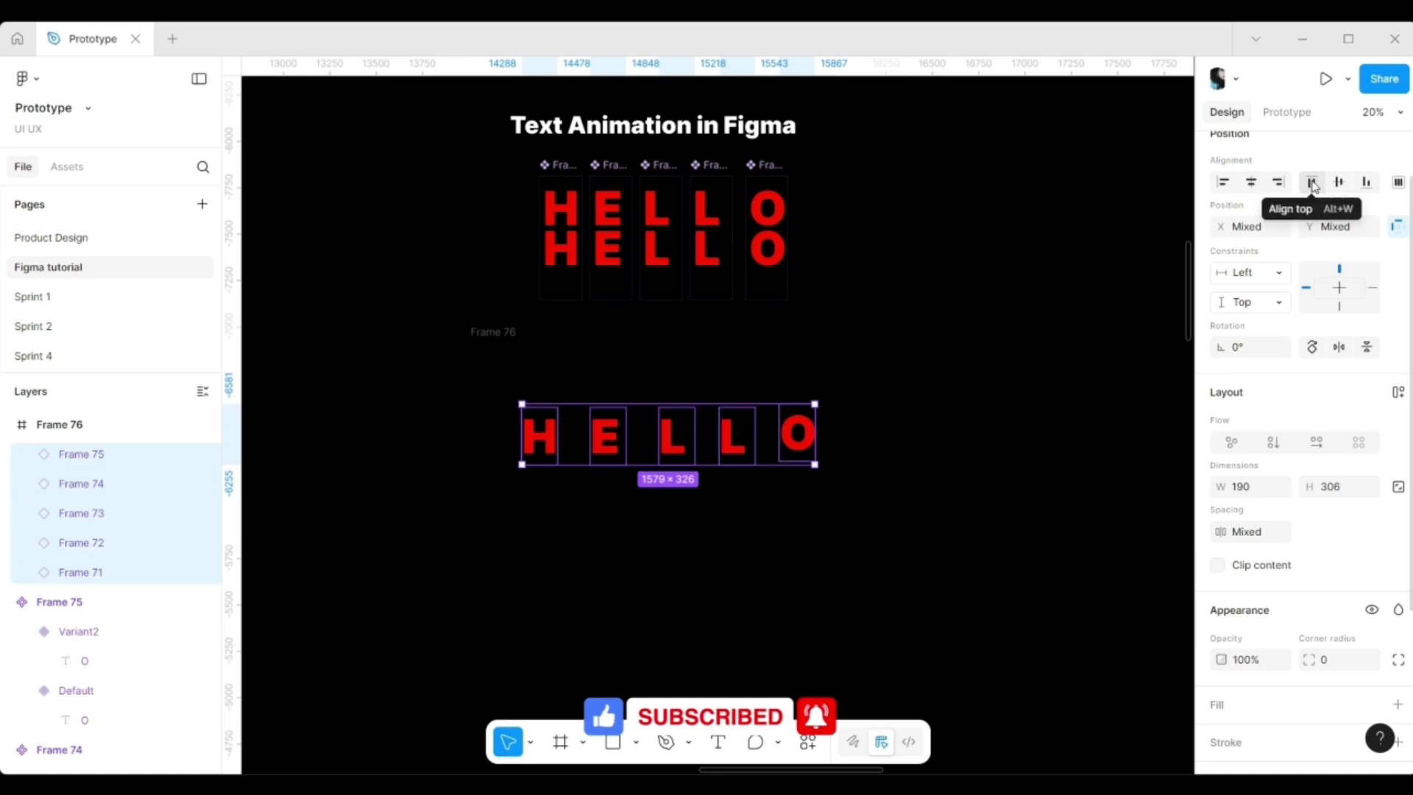
{"action": "left_click", "coordinate": [971, 430]}
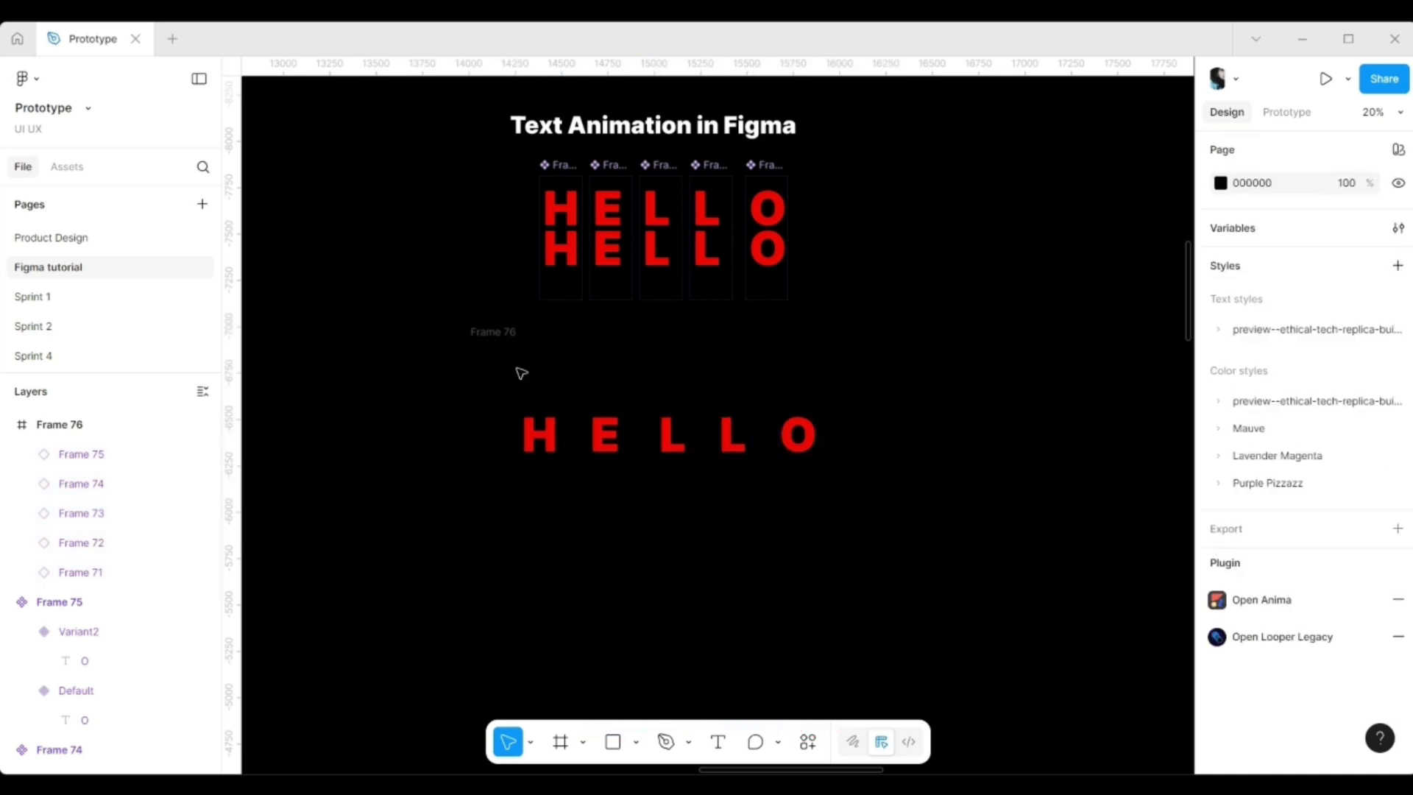